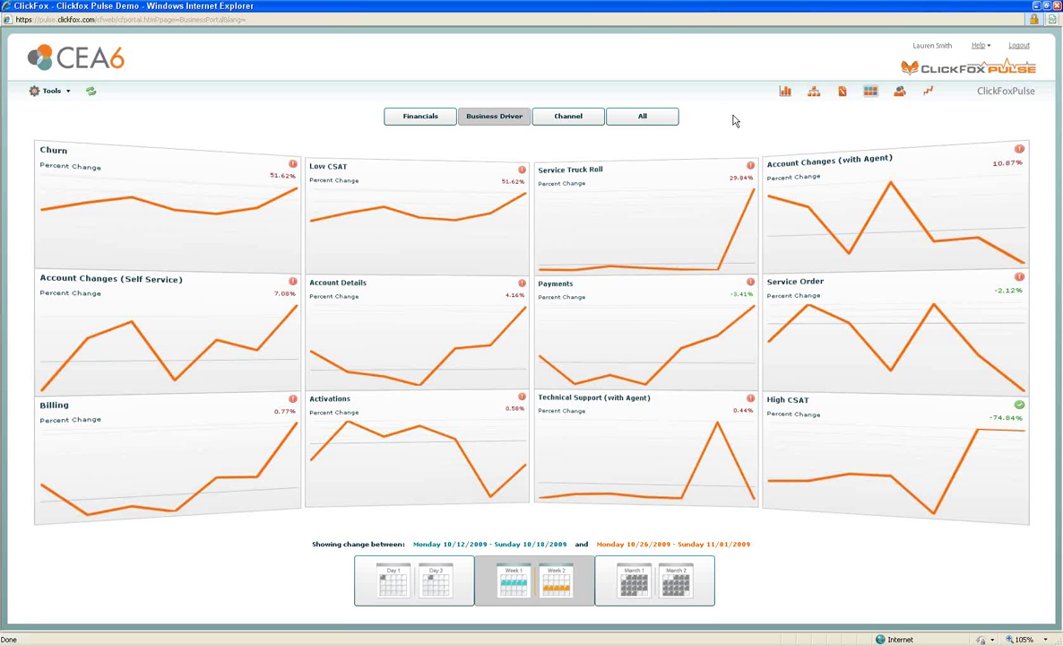
# Open the Service Truck Roll driver detail panel showing 29.84% change and $114,800.00 financials
pyautogui.moveTo(610, 249)
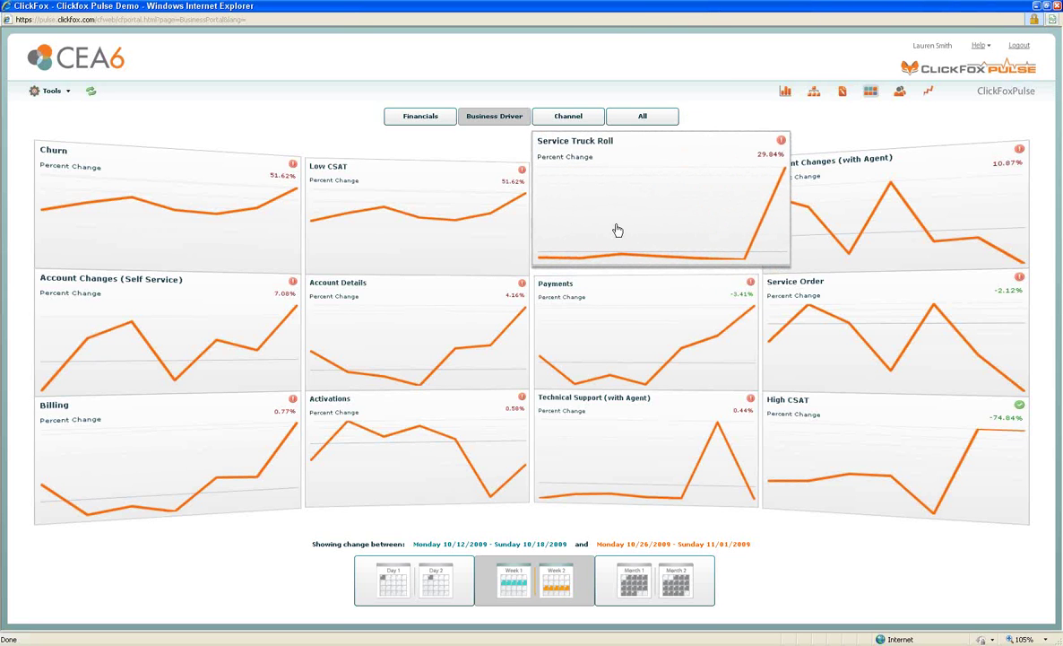
pyautogui.click(676, 229)
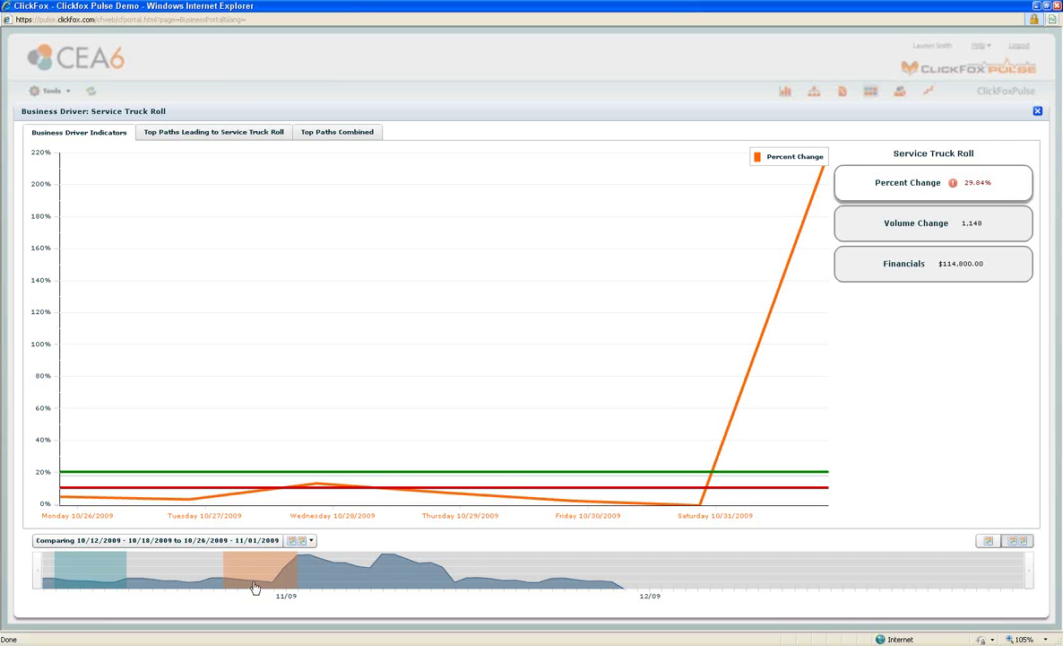
# Move the later comparison week to 10/30/2009–11/05/2009 on the timeline strip
pyautogui.moveTo(262, 583); pyautogui.dragTo(309, 578)
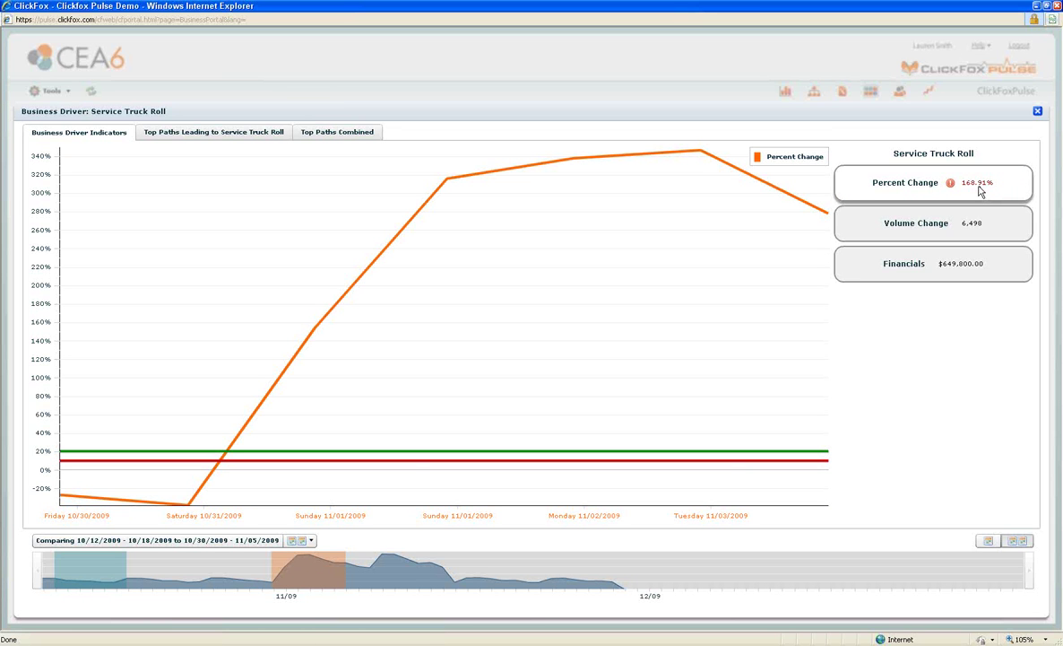
# Switch the chart between Volume Change and Financials, then show the Top Paths Combined diagram
pyautogui.click(975, 225)
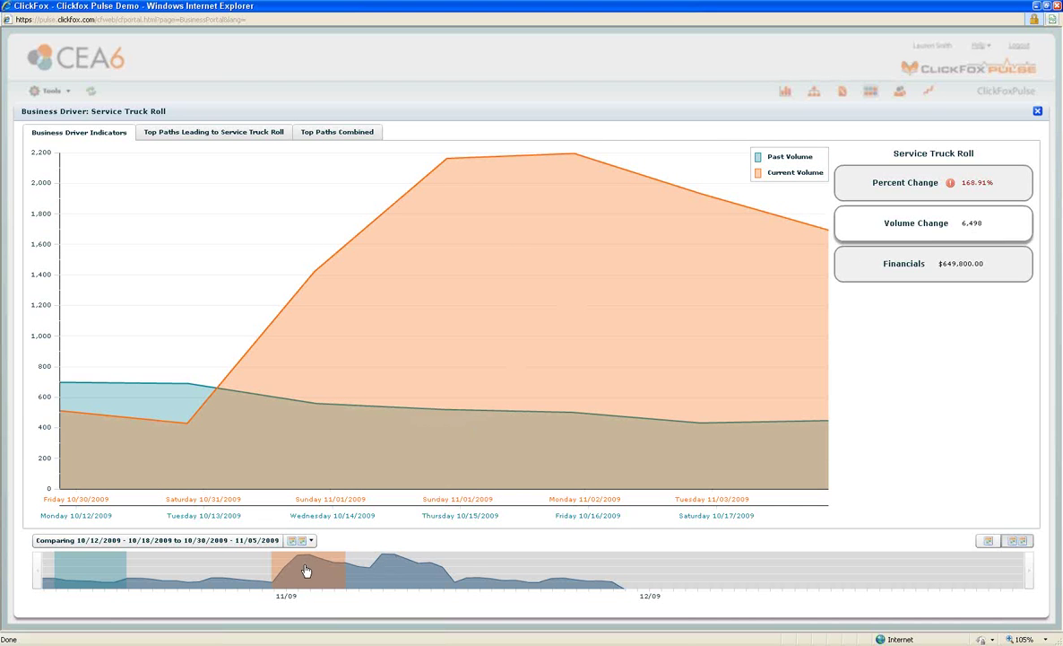
pyautogui.click(874, 274)
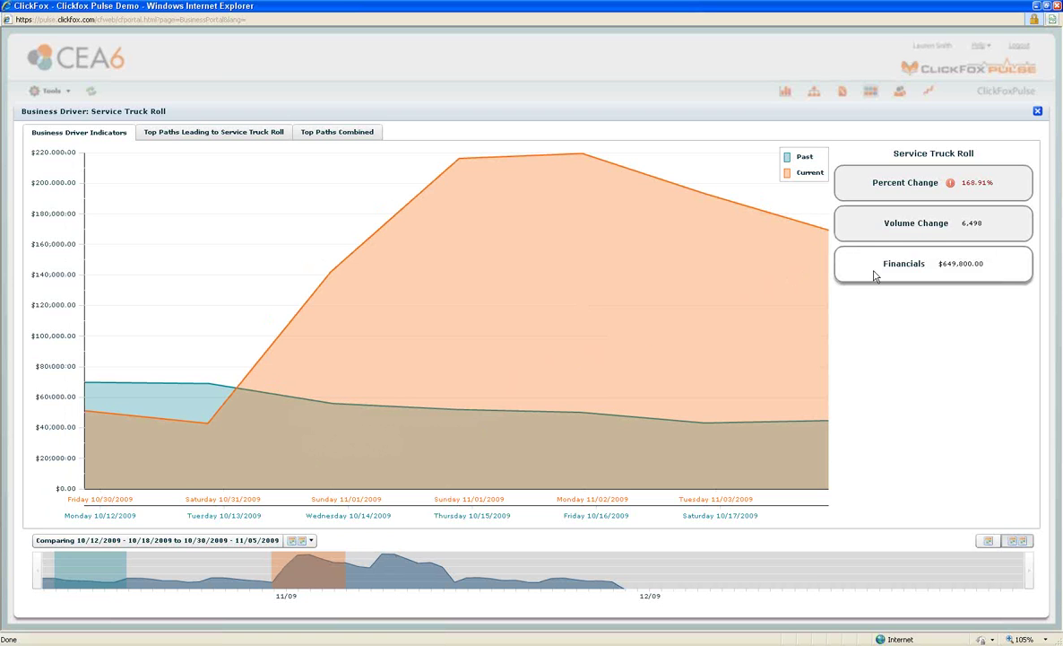
pyautogui.click(876, 231)
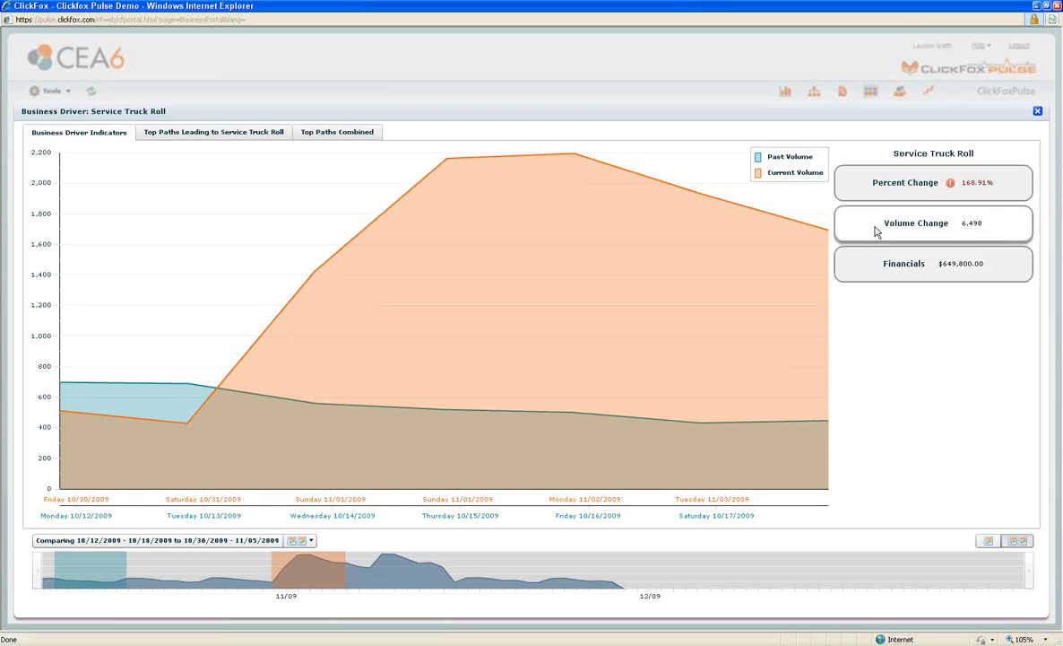
pyautogui.click(879, 259)
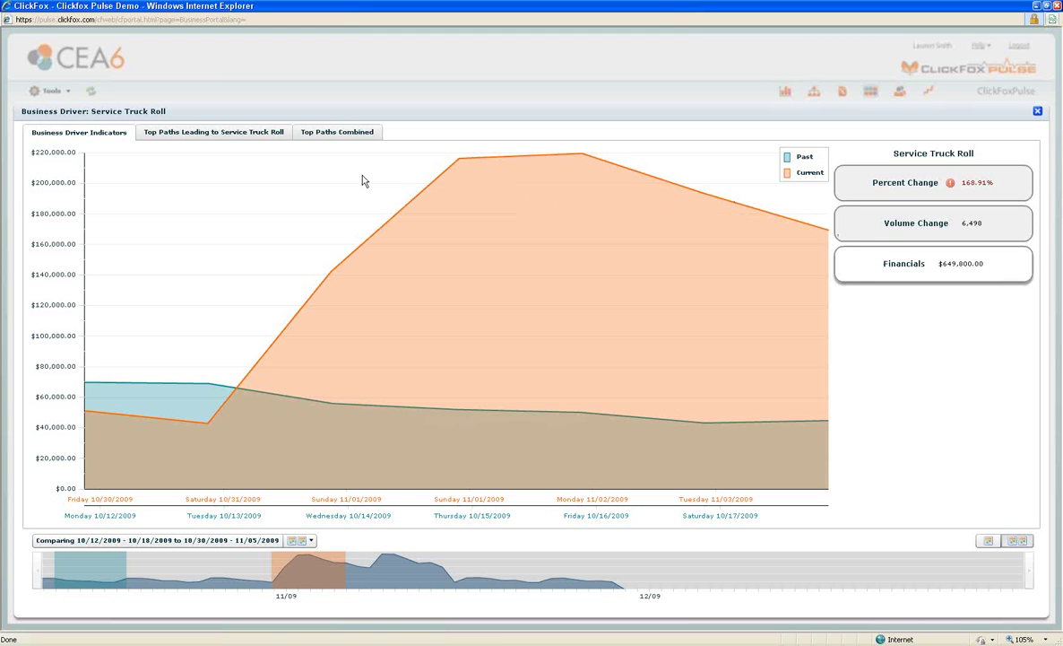
pyautogui.click(340, 135)
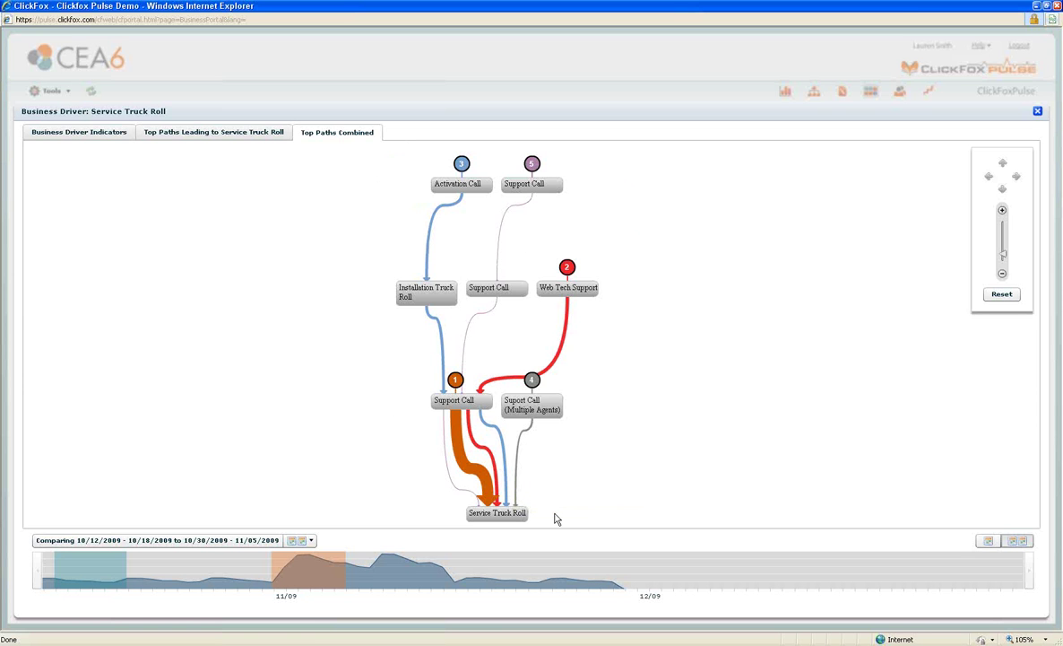
# Isolate path 1, Support Call to Service Truck Roll, in the combined paths graph
pyautogui.click(455, 380)
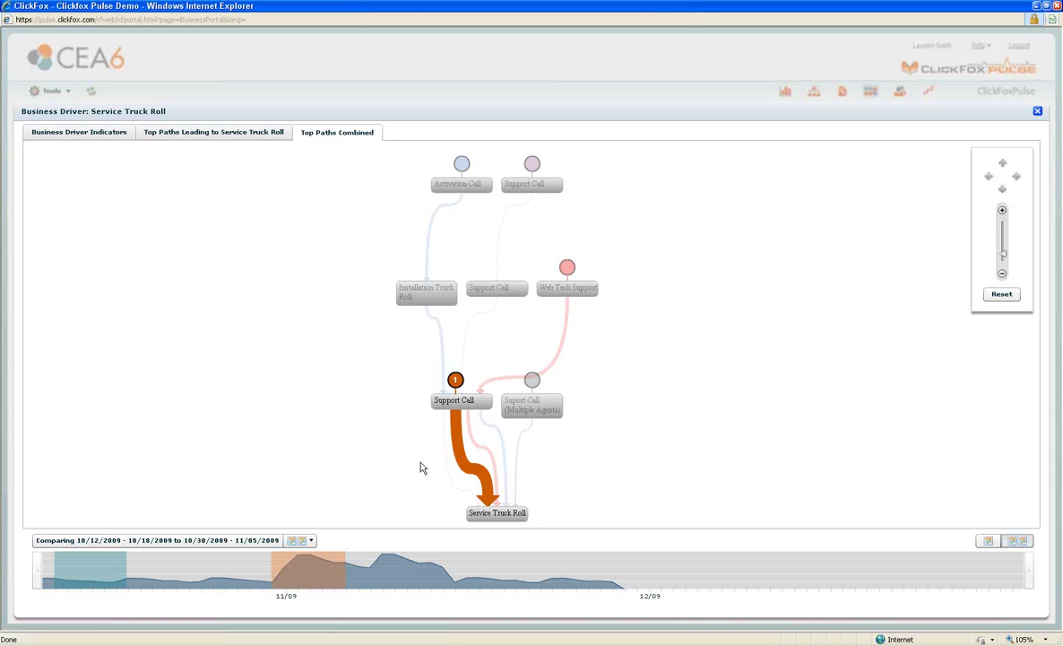
pyautogui.moveTo(459, 455)
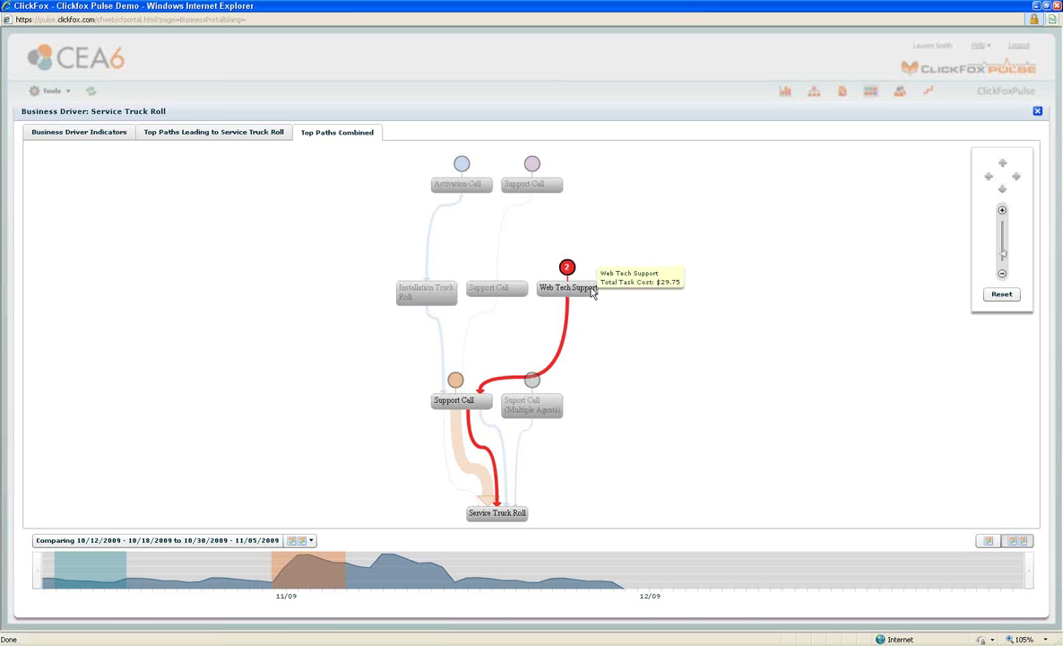
# Highlight paths 2 and 3, then show Path Rank 3 among the top paths leading to Service Truck Roll
pyautogui.moveTo(450, 409)
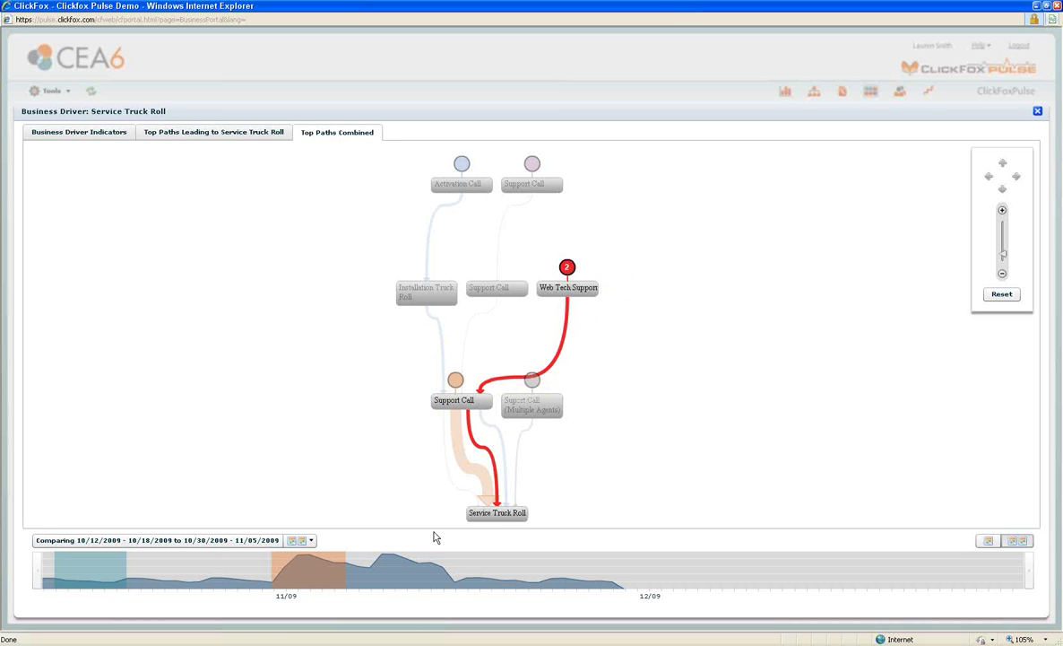
pyautogui.moveTo(567, 337)
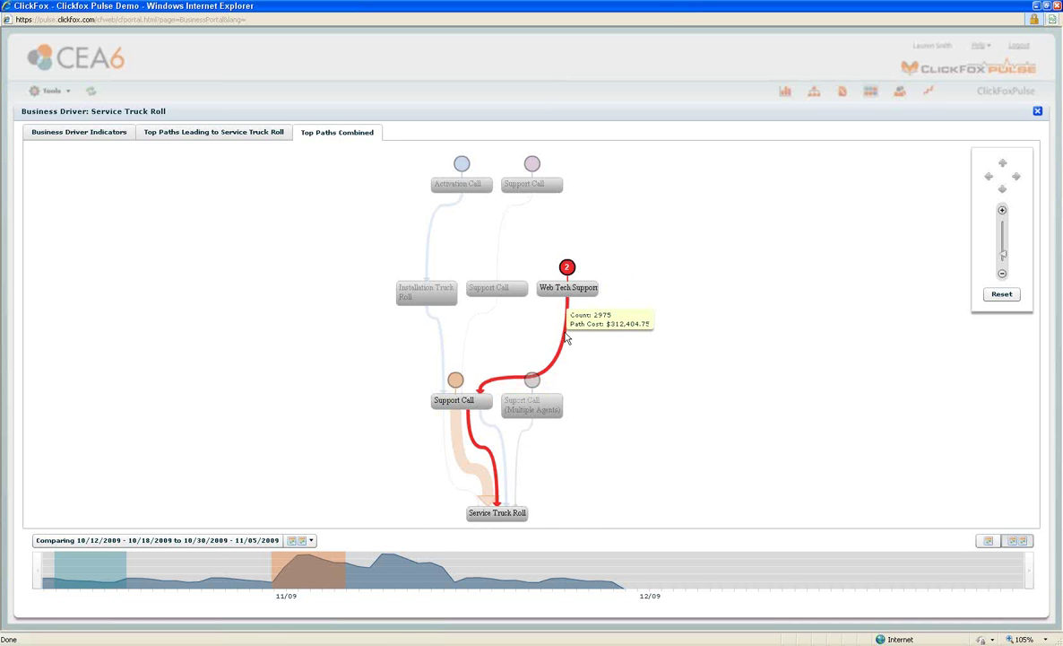
pyautogui.click(457, 174)
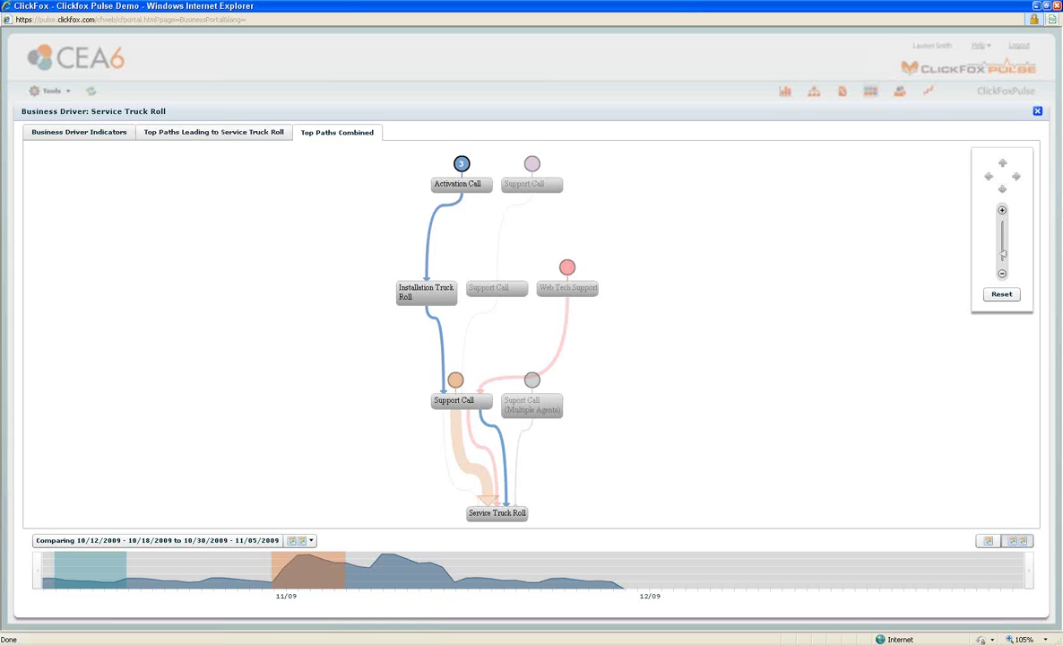
pyautogui.click(214, 132)
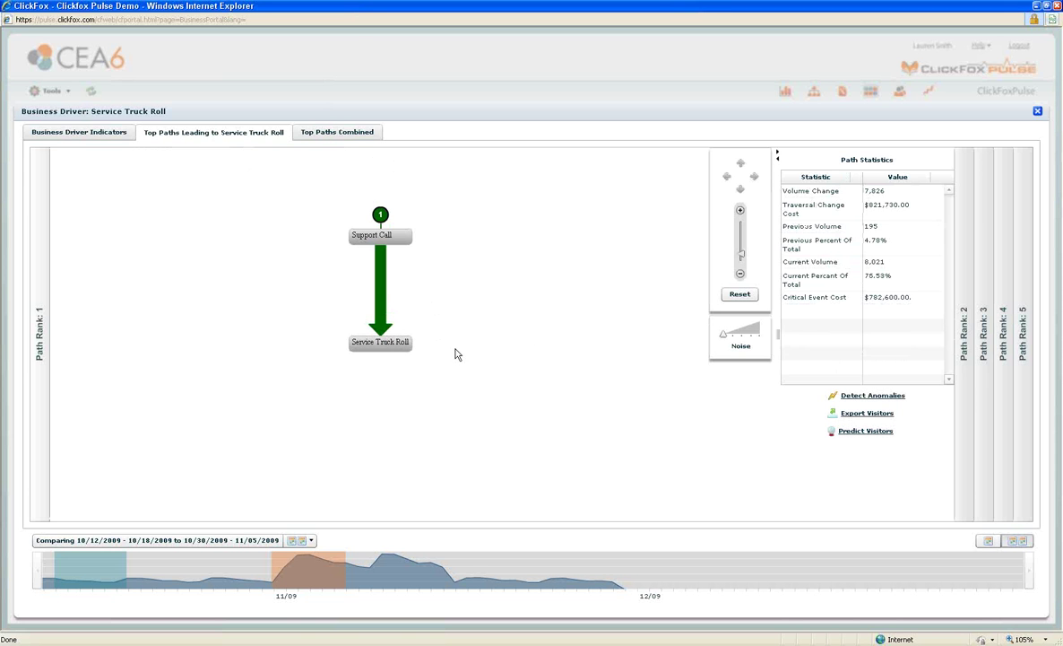
pyautogui.click(986, 331)
# Browse Path Ranks 4 and 1, raise and then lower the noise level, and return to Path Rank 3
pyautogui.click(1004, 332)
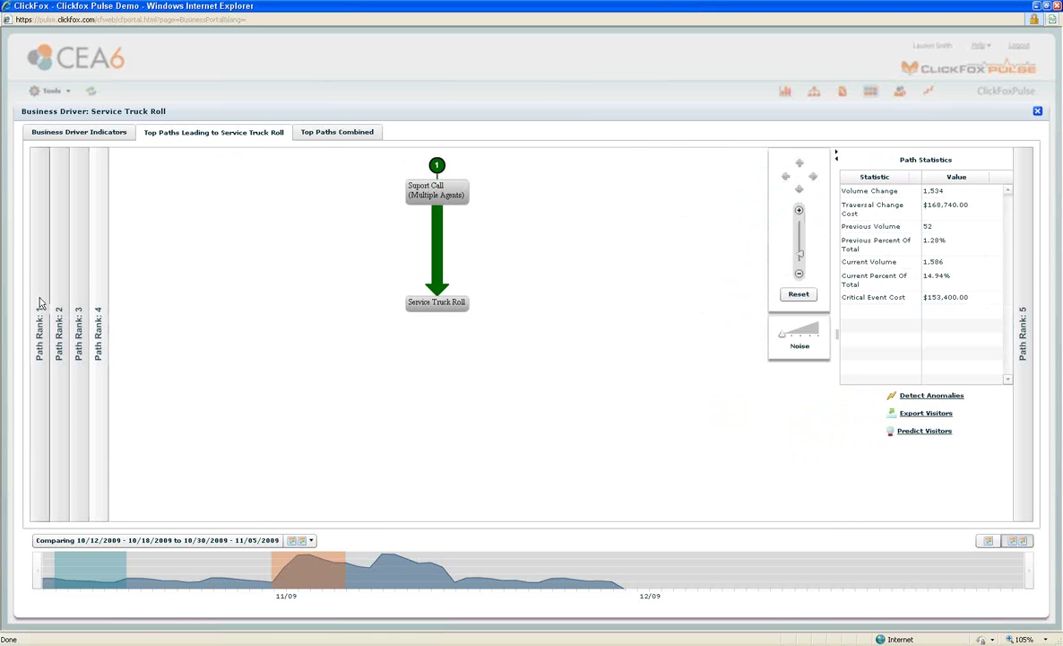
pyautogui.click(40, 303)
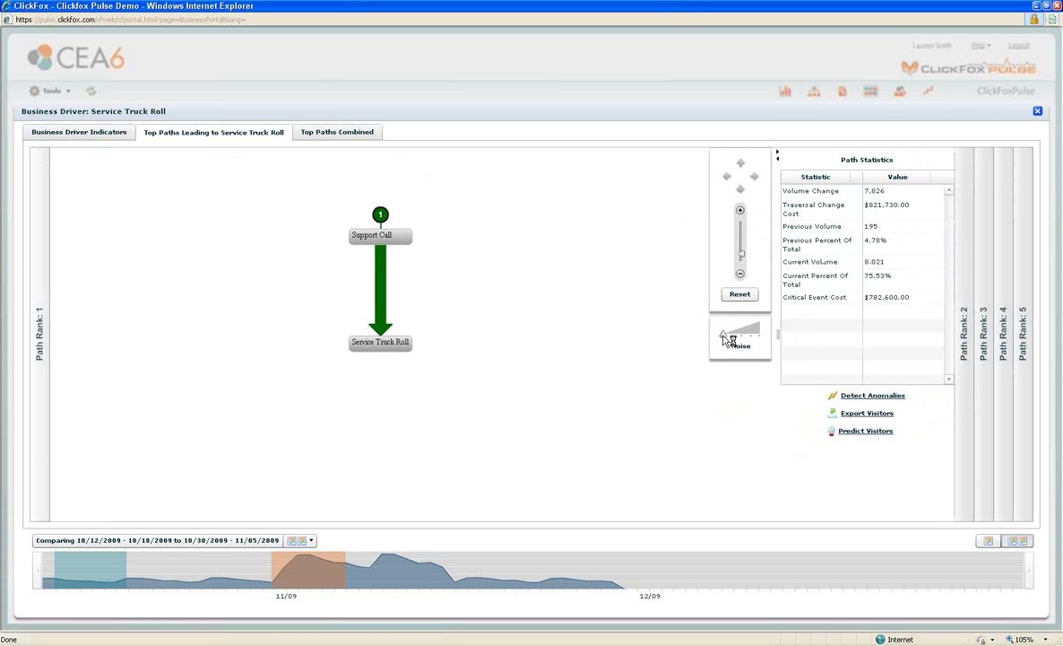
pyautogui.moveTo(726, 338); pyautogui.dragTo(759, 335)
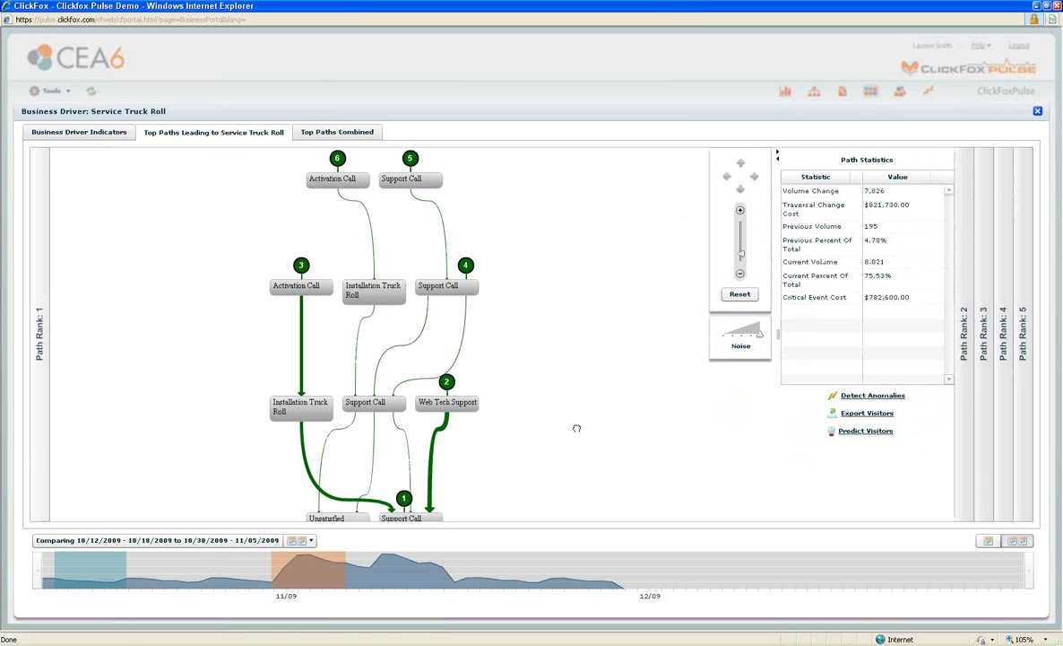
pyautogui.moveTo(577, 429)
pyautogui.mouseDown()
pyautogui.moveTo(575, 439)
pyautogui.moveTo(569, 344)
pyautogui.moveTo(584, 410)
pyautogui.mouseUp()
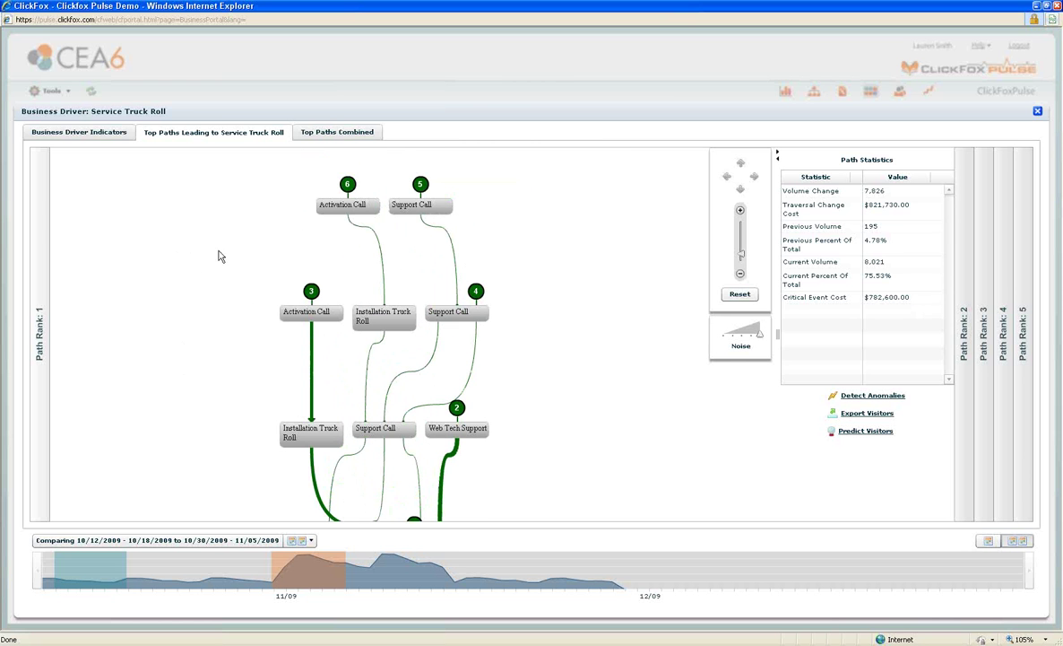
pyautogui.moveTo(765, 338); pyautogui.dragTo(677, 316)
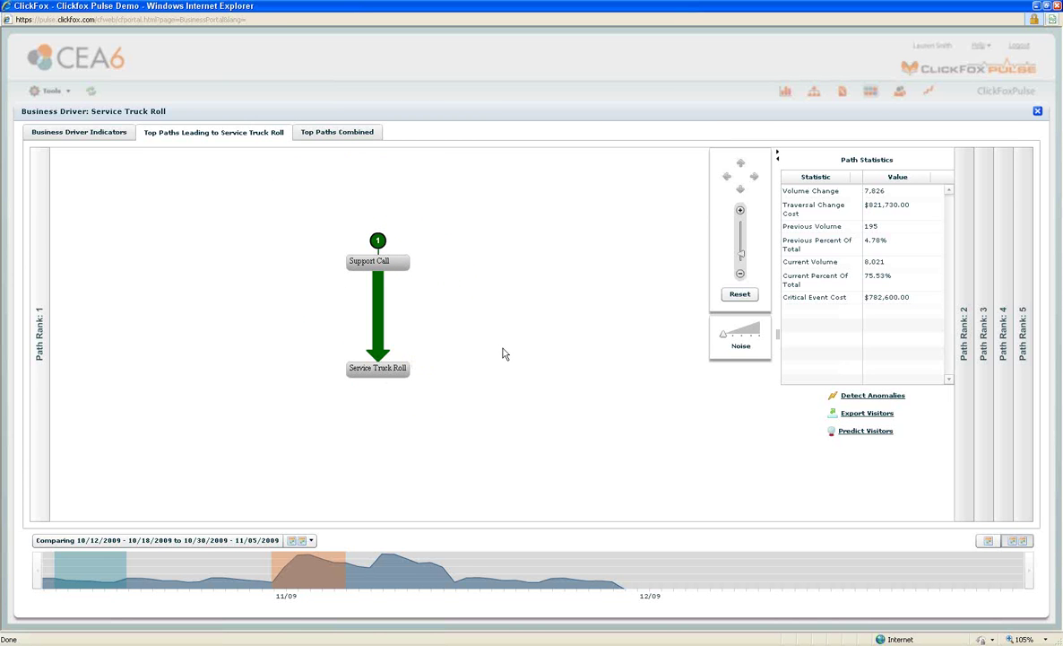
pyautogui.click(983, 333)
# Detect anomalies along the Activation Call → Installation Truck Roll path
pyautogui.click(868, 393)
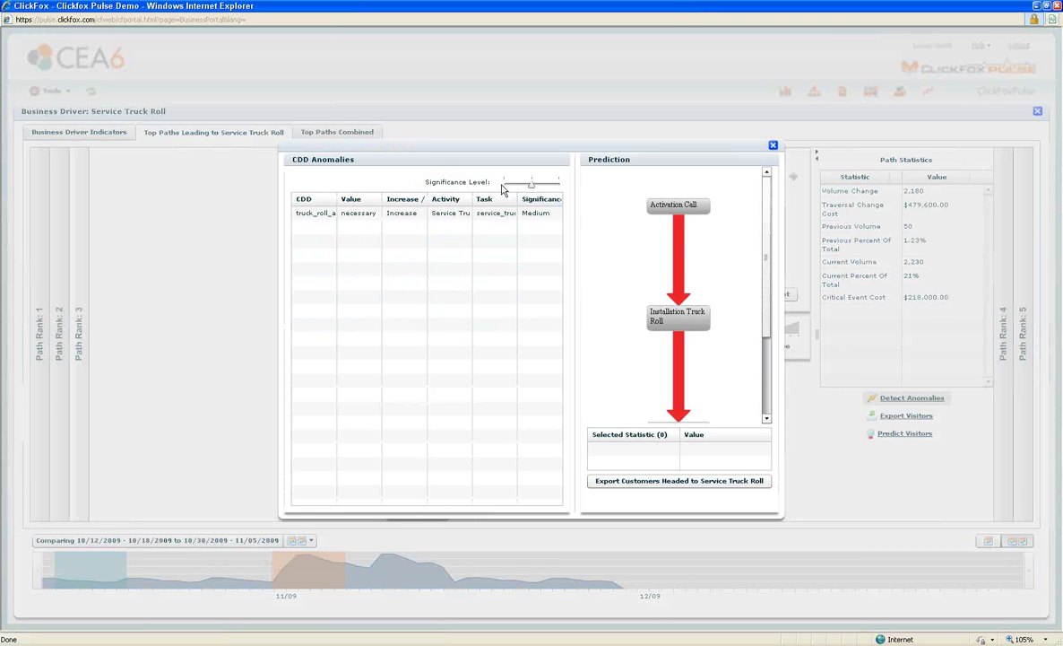
# List anomalies down to Low significance, widen and reorder columns, sort by Activity, and select set_top_make
pyautogui.click(501, 183)
pyautogui.moveTo(517, 199); pyautogui.dragTo(550, 199)
pyautogui.moveTo(473, 199); pyautogui.dragTo(524, 199)
pyautogui.moveTo(394, 199); pyautogui.dragTo(493, 204)
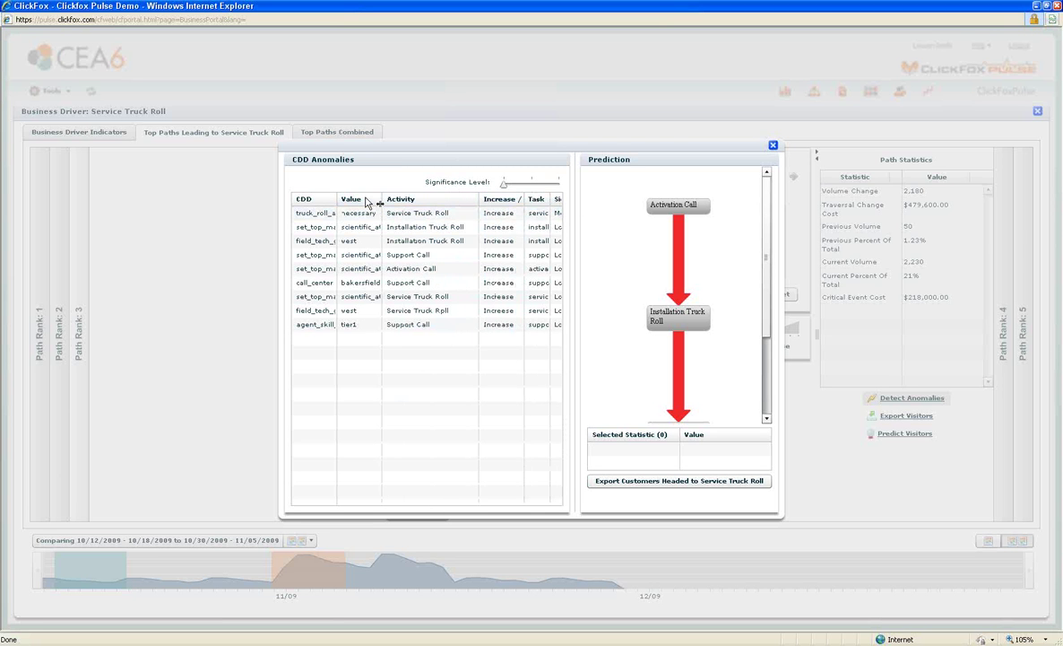
pyautogui.moveTo(337, 199); pyautogui.dragTo(520, 199)
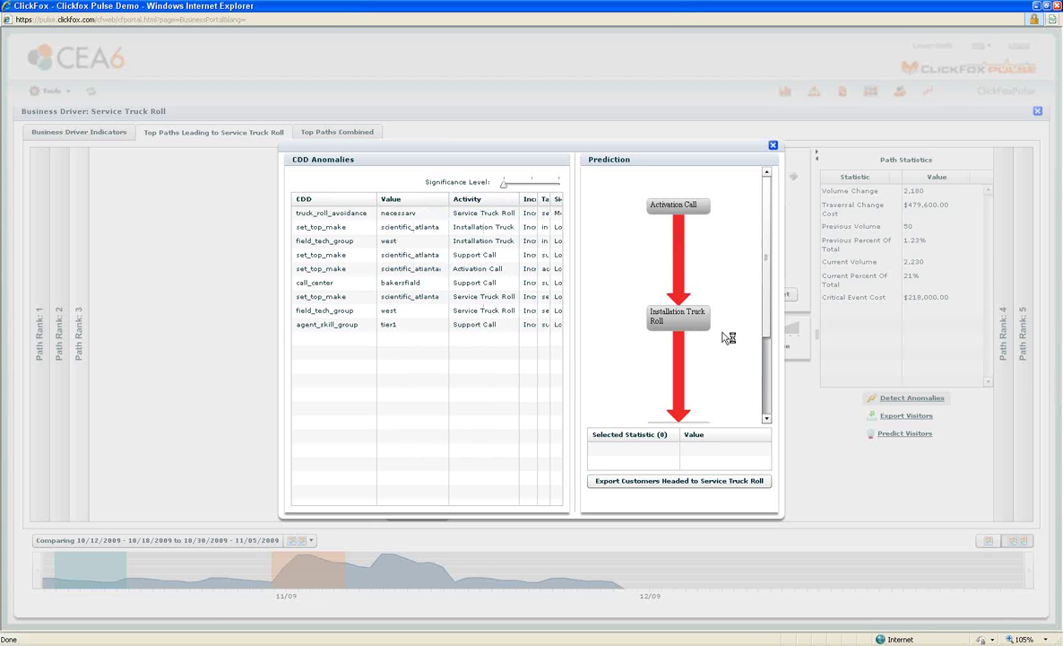
pyautogui.click(482, 200)
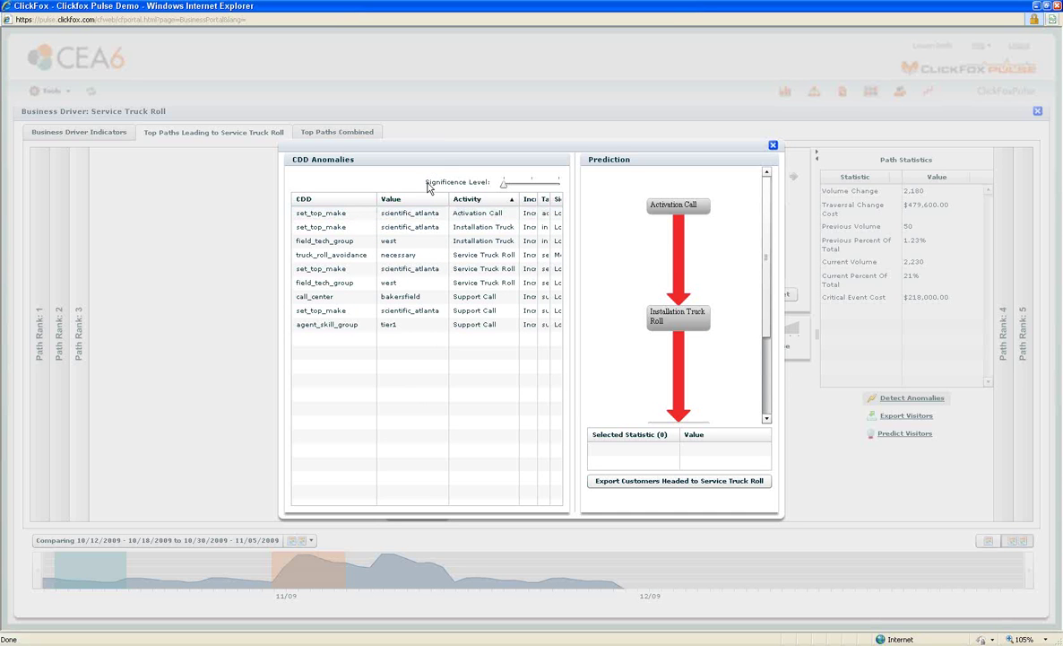
pyautogui.click(417, 215)
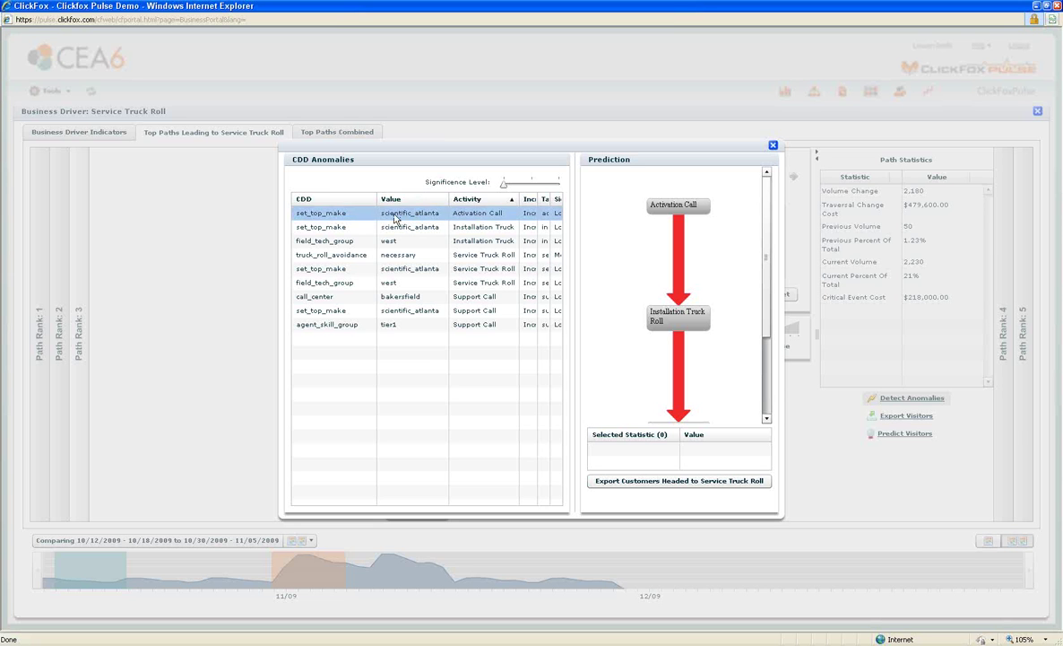
# Add the field_tech_group = west anomaly to the prediction statistics
pyautogui.moveTo(377, 199)
pyautogui.mouseDown()
pyautogui.moveTo(349, 199)
pyautogui.moveTo(369, 199)
pyautogui.mouseUp()
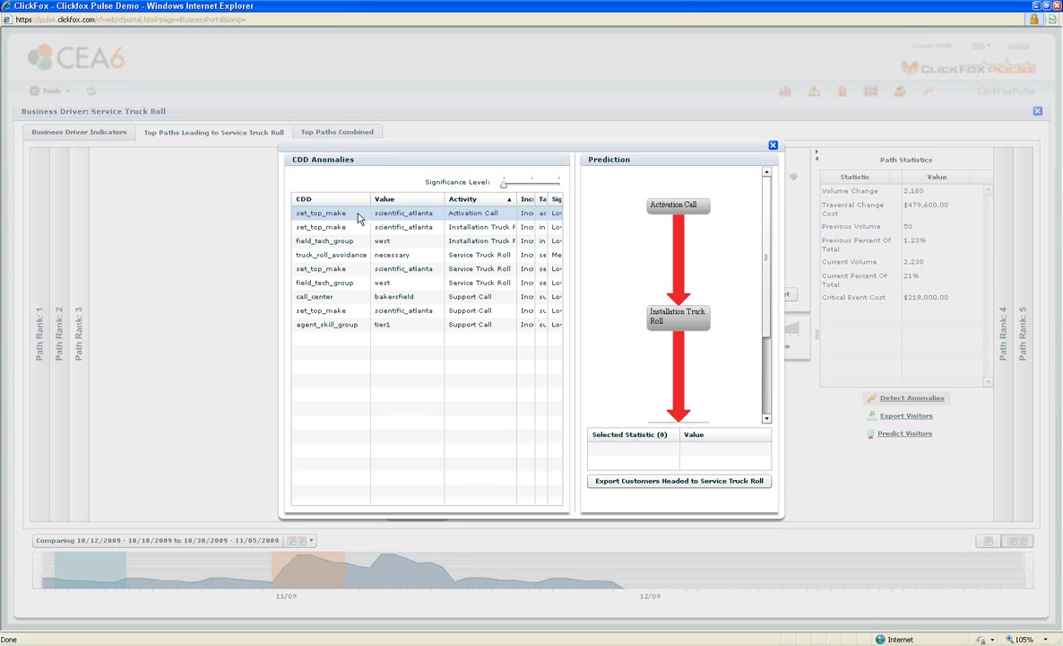
pyautogui.click(366, 241)
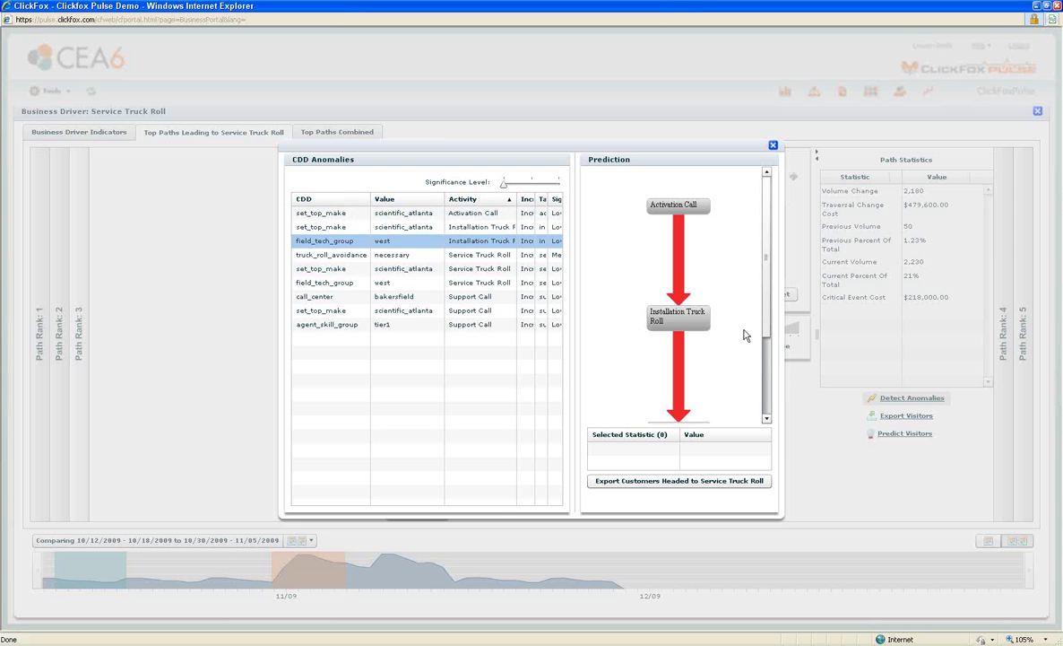
pyautogui.scroll(-3, 743, 268)
pyautogui.scroll(3, 743, 268)
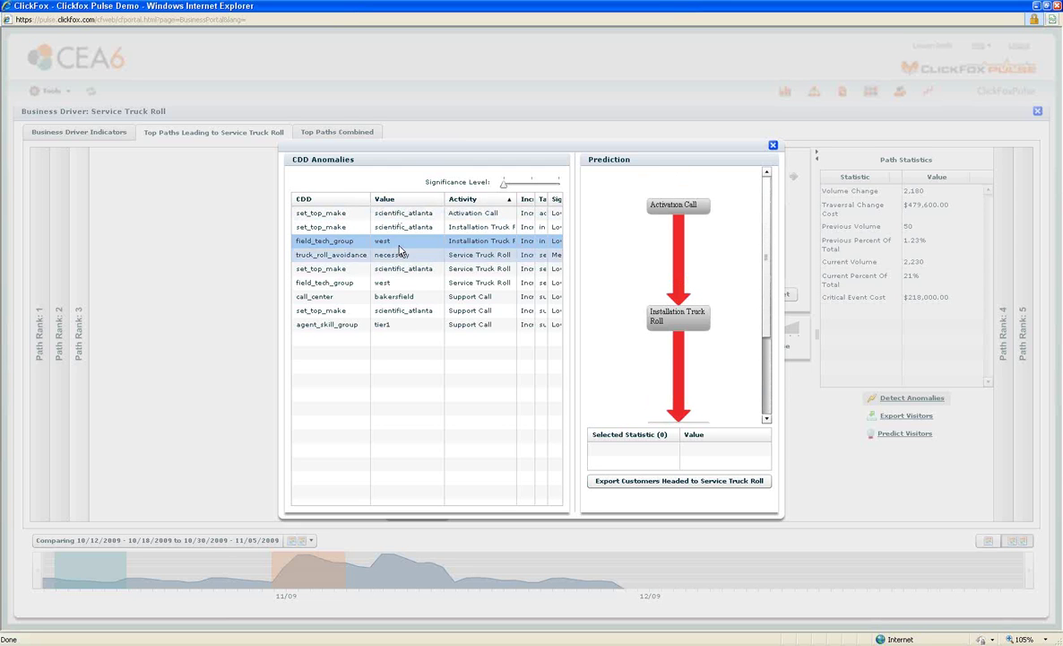
pyautogui.moveTo(366, 235); pyautogui.dragTo(695, 464)
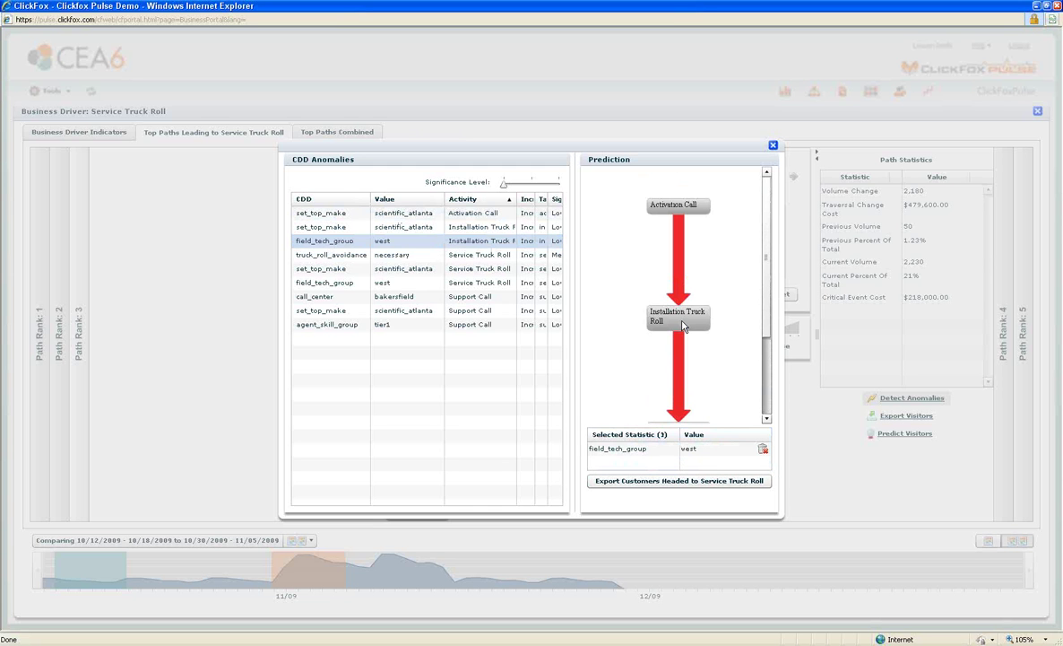
# Select the set_top_make scientific_atlanta anomaly at Activation Call
pyautogui.scroll(-3, 766, 352)
pyautogui.scroll(2, 767, 352)
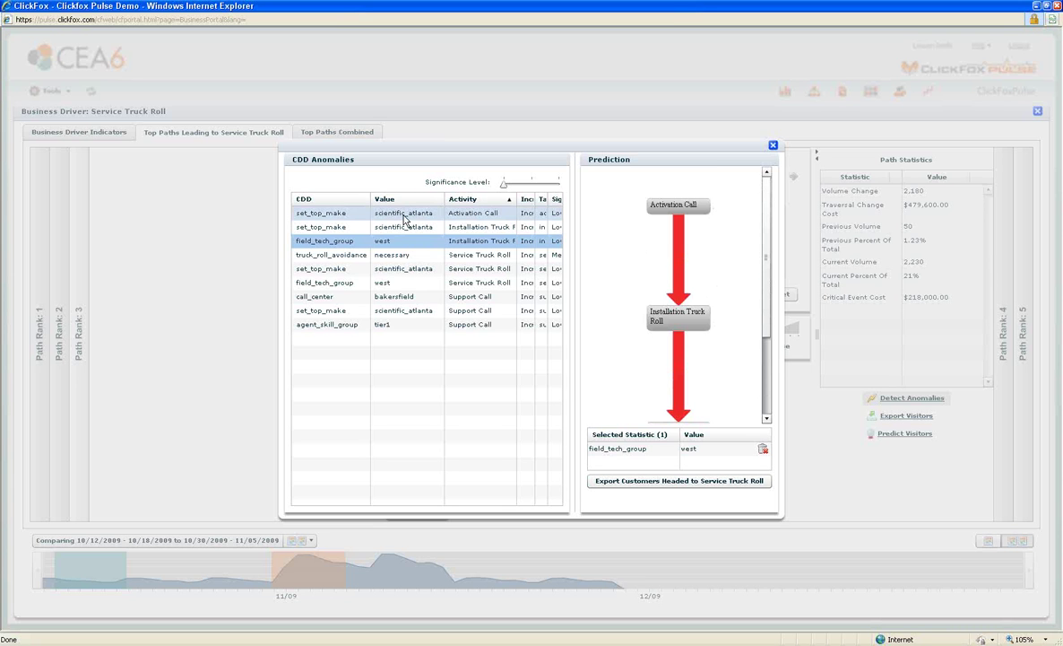
pyautogui.click(403, 214)
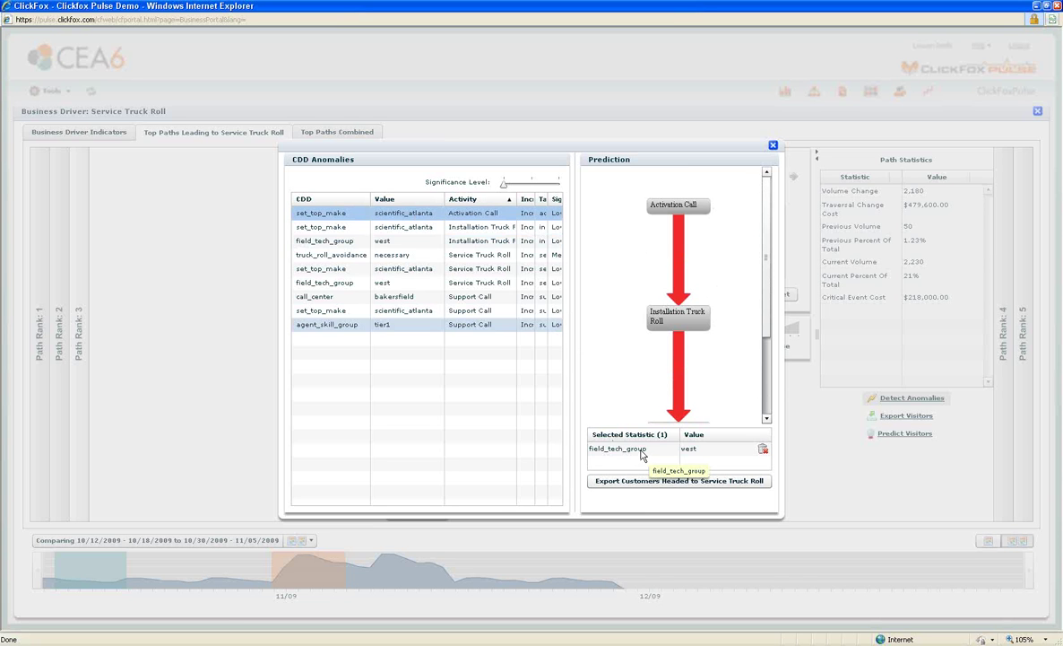
pyautogui.click(406, 216)
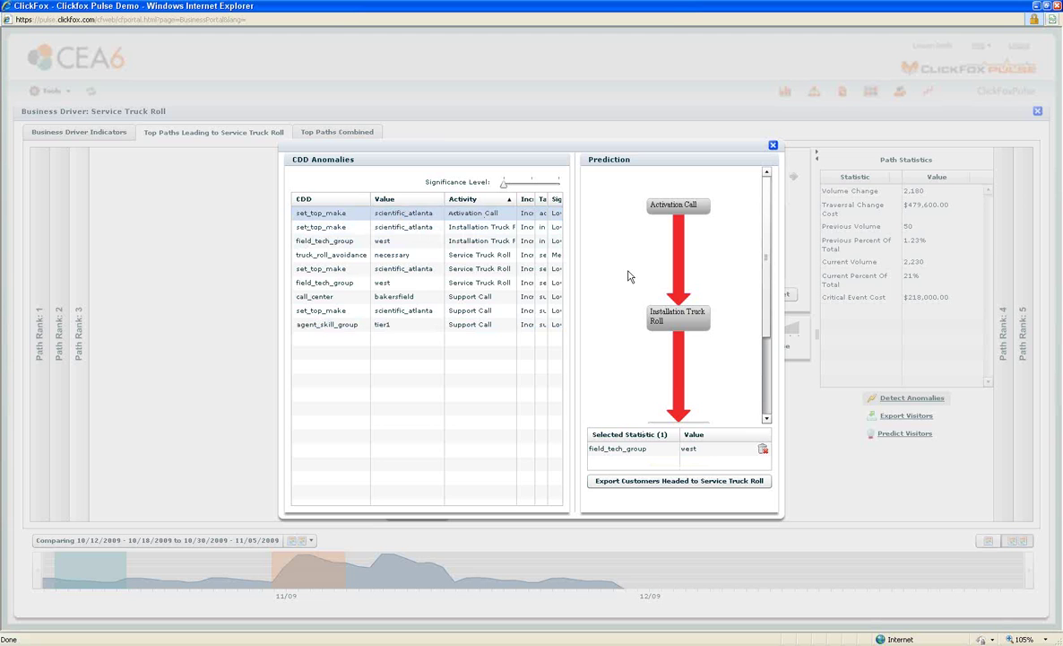
# Cancel the Excel export of customers headed to truck roll, then close the anomalies popup and Service Truck Roll panel
pyautogui.click(689, 485)
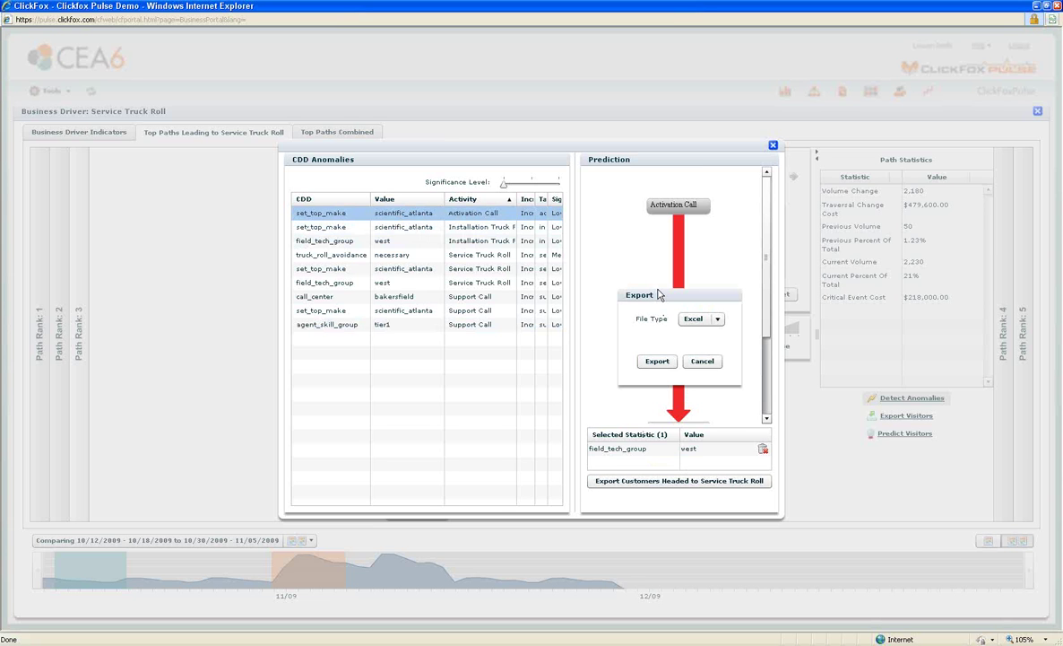
pyautogui.click(702, 360)
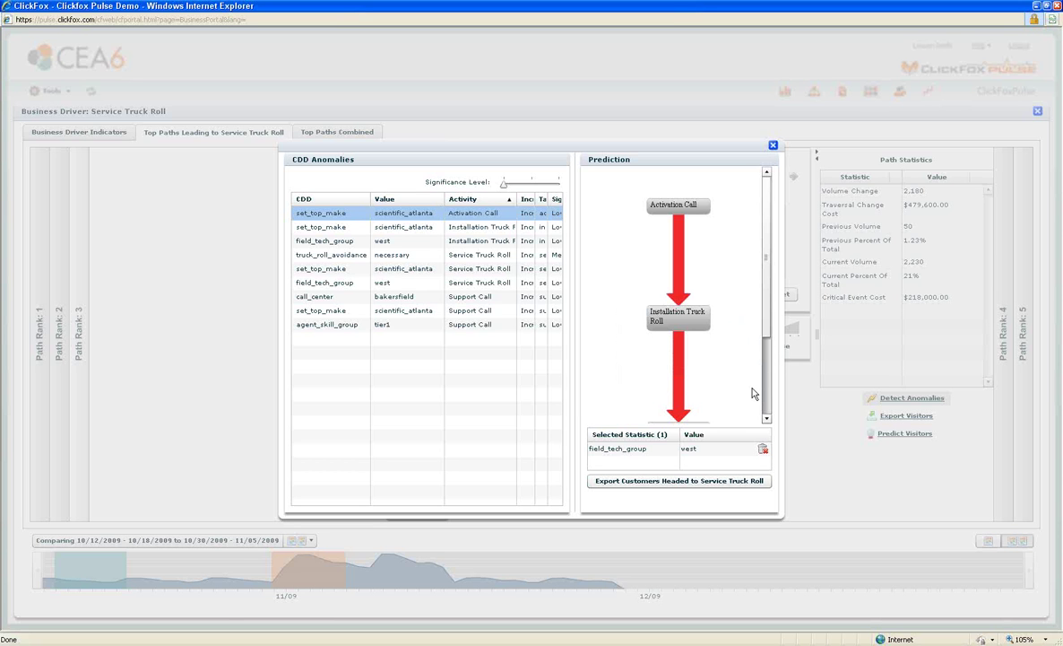
pyautogui.scroll(-2, 708, 347)
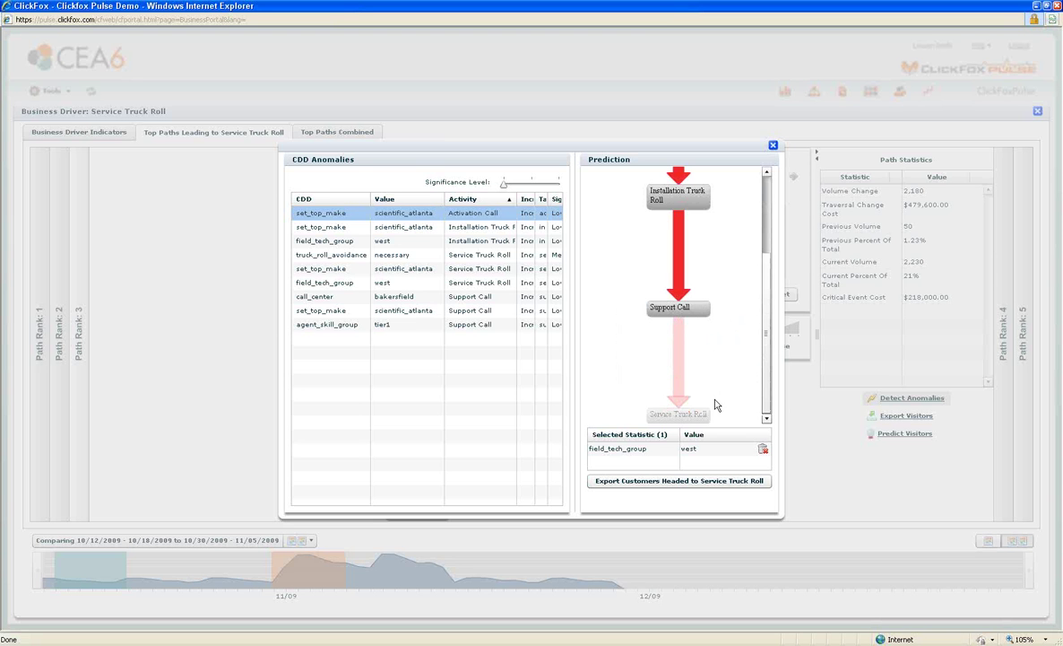
pyautogui.scroll(2, 711, 188)
pyautogui.click(773, 147)
pyautogui.click(1038, 113)
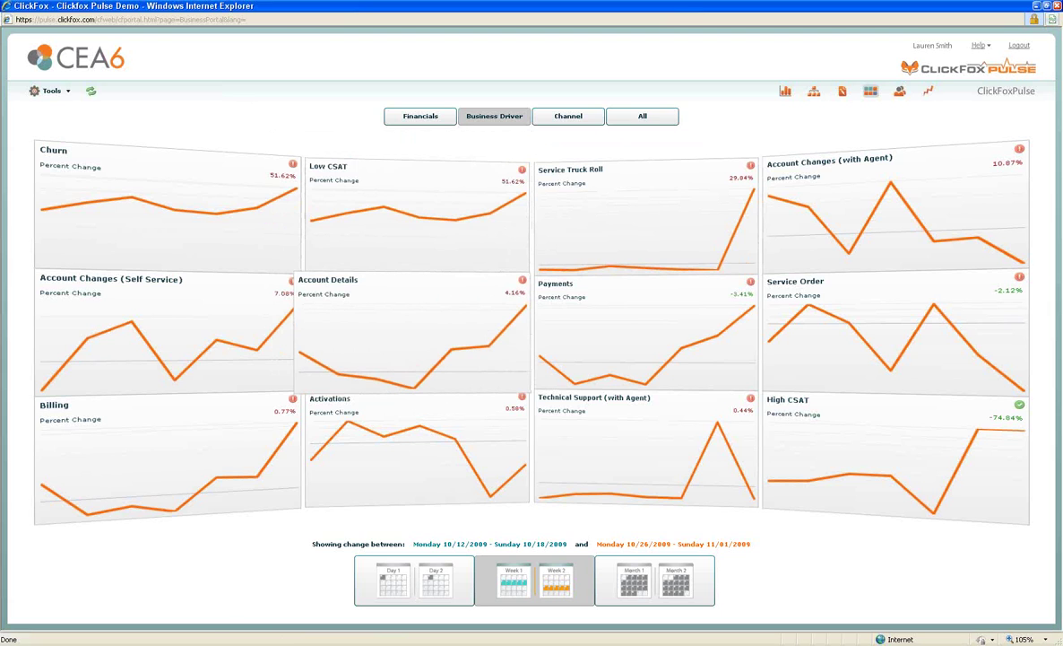
# Open the Service Truck Roll dashboard and enlarge its Avoidable Service Truck Rolls chart for 10/18–10/31/2009
pyautogui.click(376, 312)
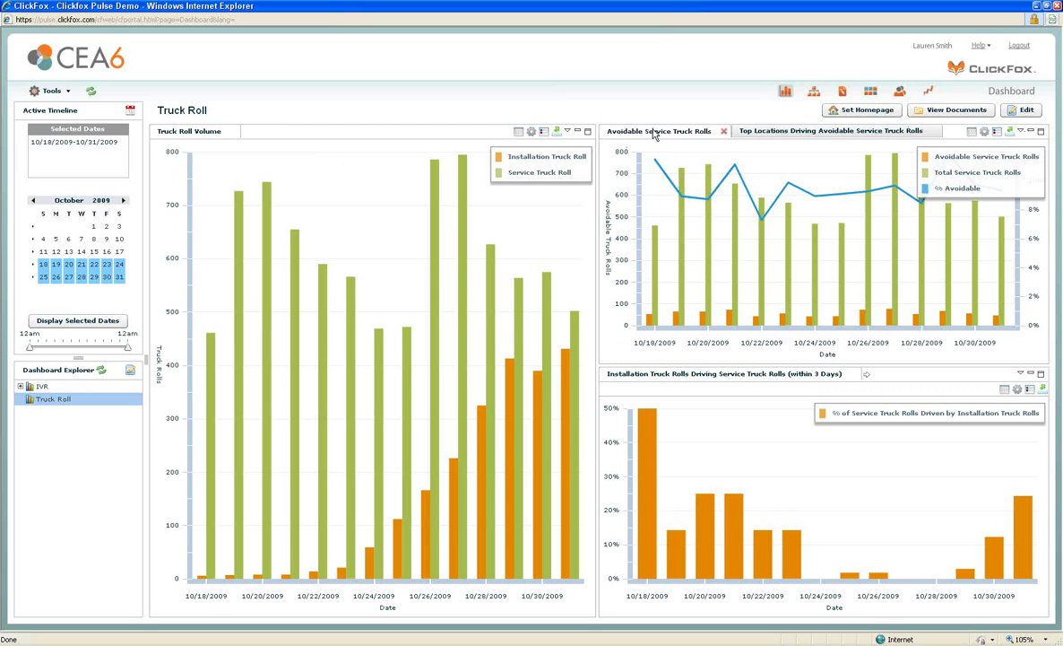
pyautogui.click(1042, 133)
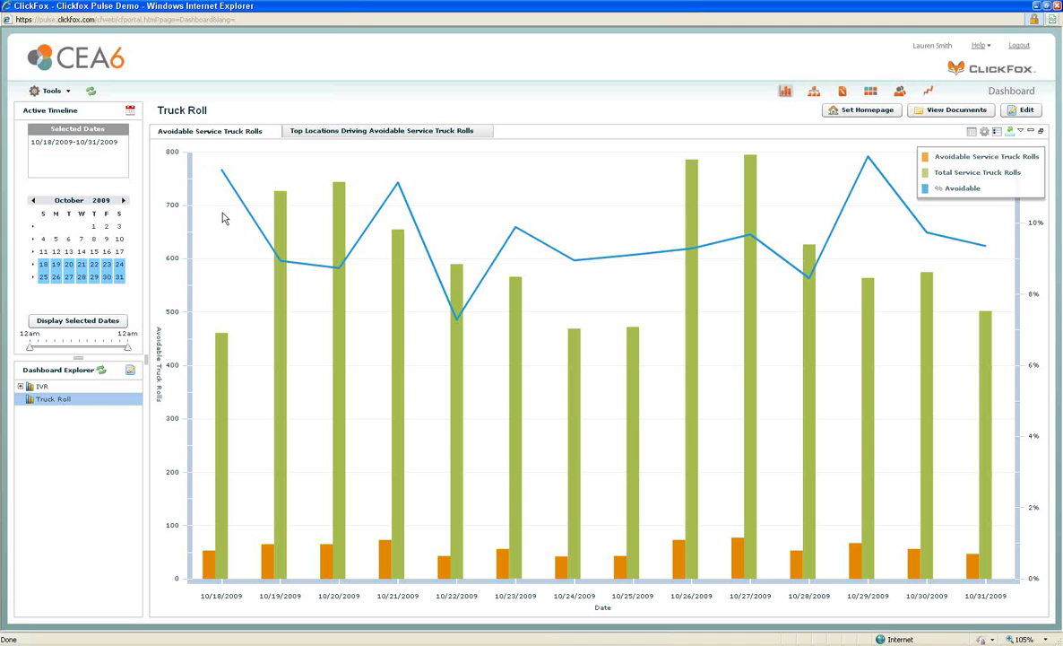
# Read the daily avoidable and total rolls, finding % Avoidable lowest at 7.29% on 10/22/2009
pyautogui.moveTo(203, 563)
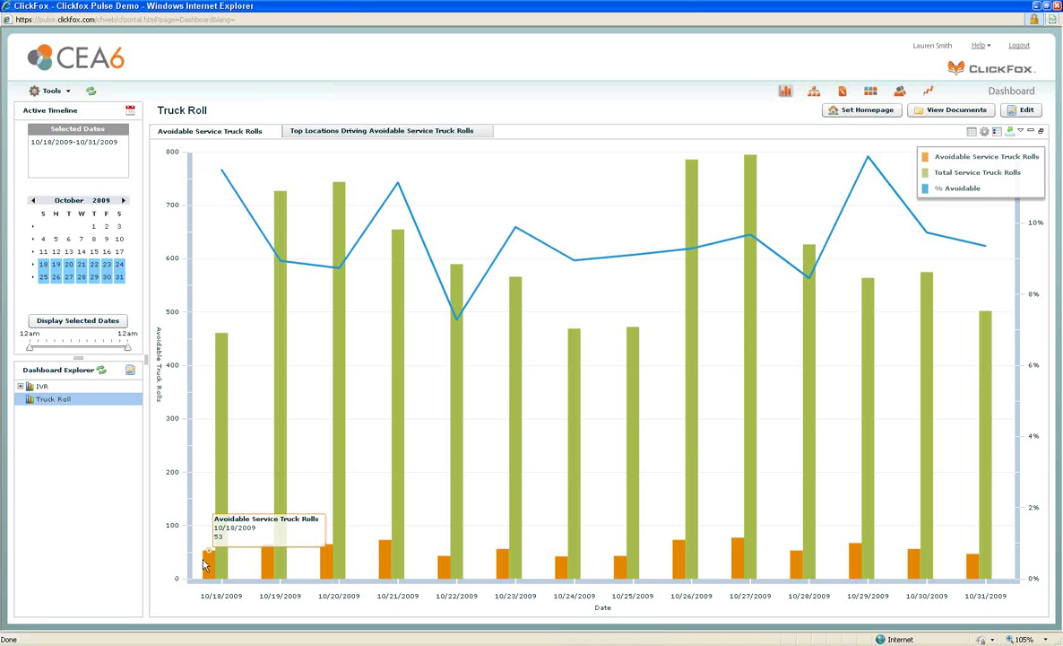
pyautogui.moveTo(207, 350)
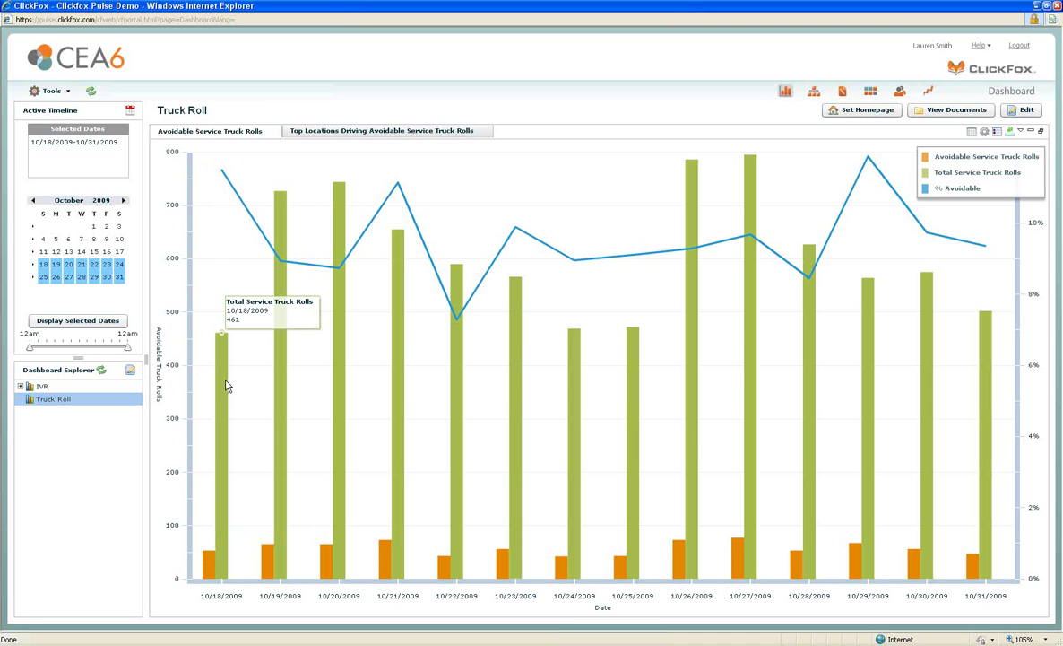
pyautogui.moveTo(225, 179)
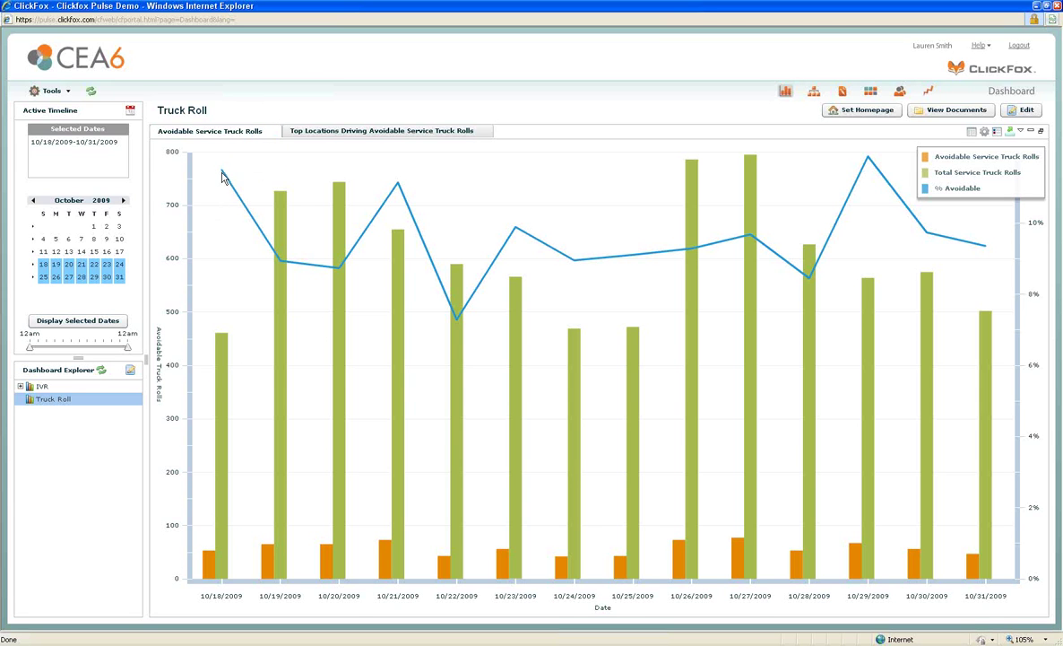
pyautogui.moveTo(869, 159)
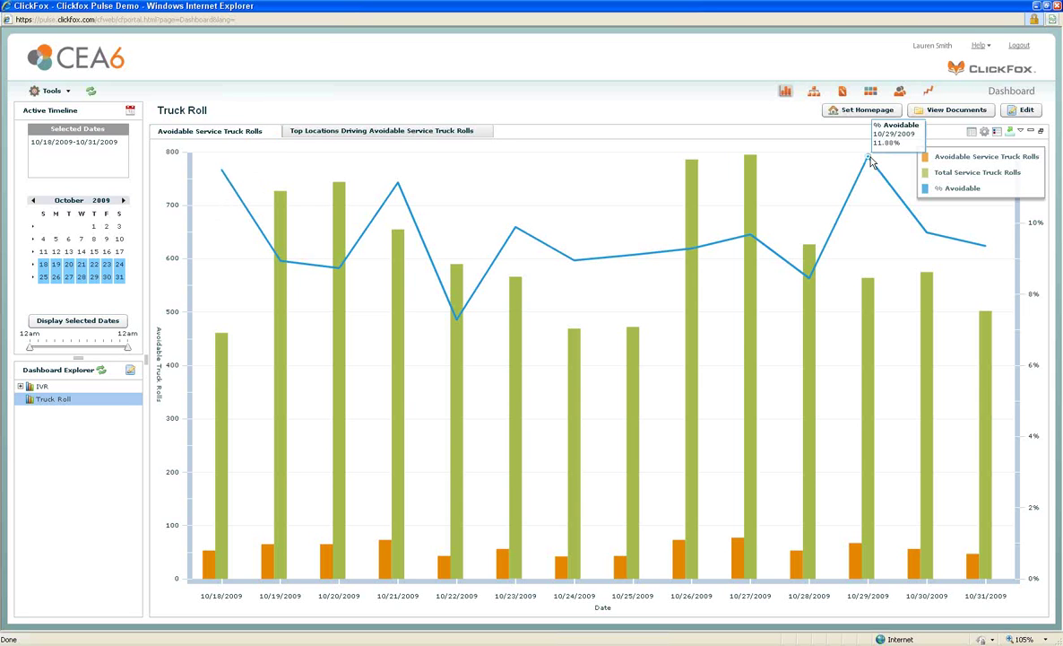
pyautogui.moveTo(458, 320)
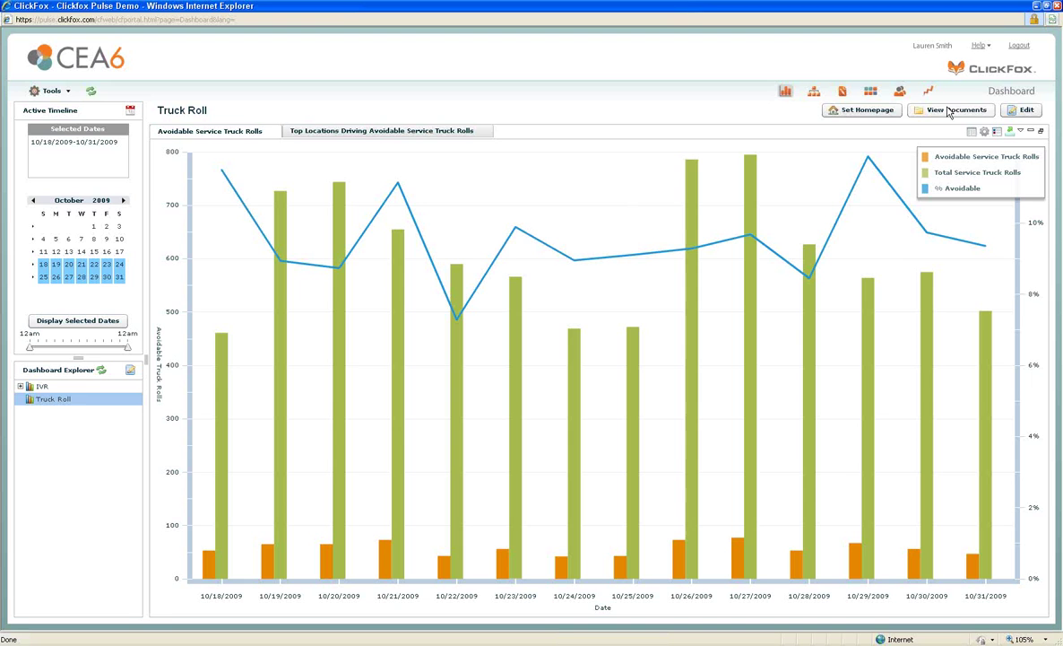
# Open the Report Organizer and maximize the daily Support Call to Service Truck Roll chart
pyautogui.click(859, 109)
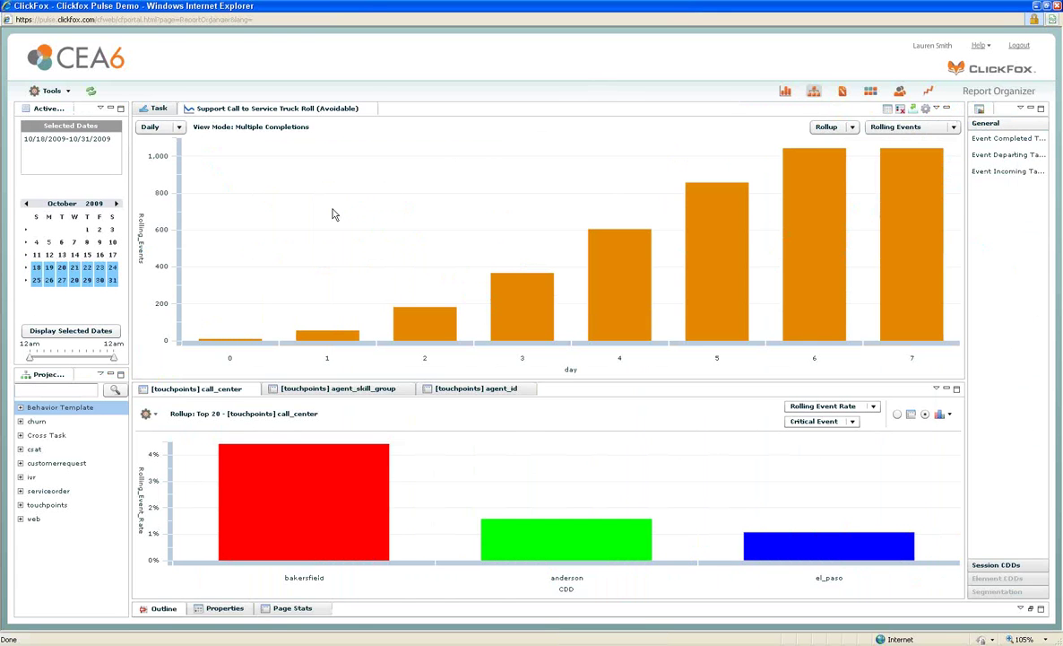
pyautogui.doubleClick(331, 213)
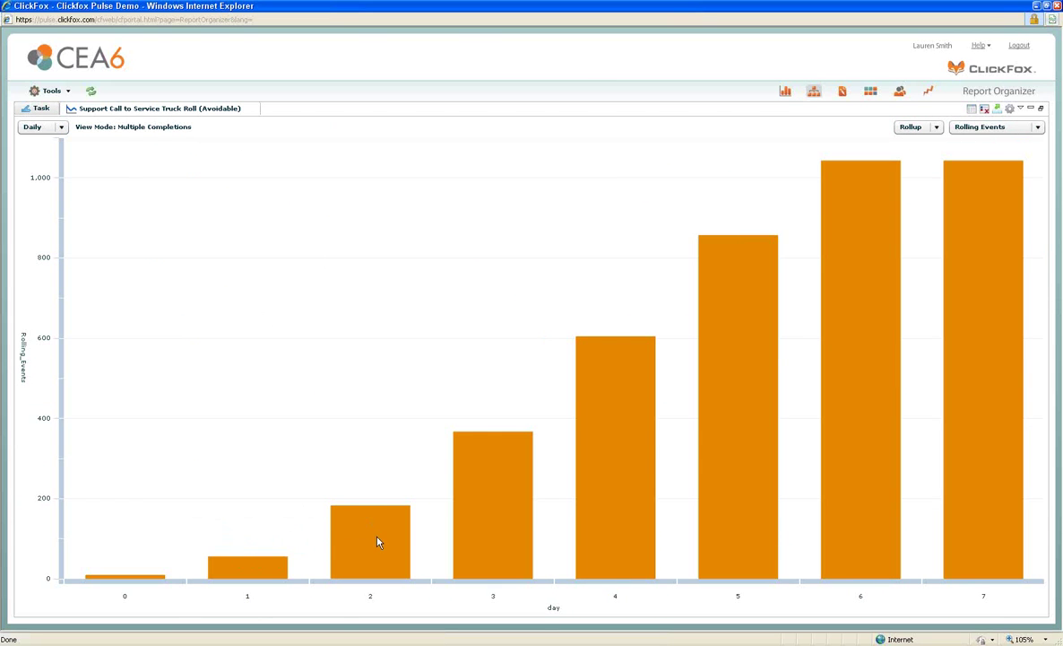
pyautogui.moveTo(598, 369)
pyautogui.moveTo(1001, 213)
# Switch the chart metric to Rolling Event Rate
pyautogui.click(1037, 126)
pyautogui.scroll(-1, 1042, 186)
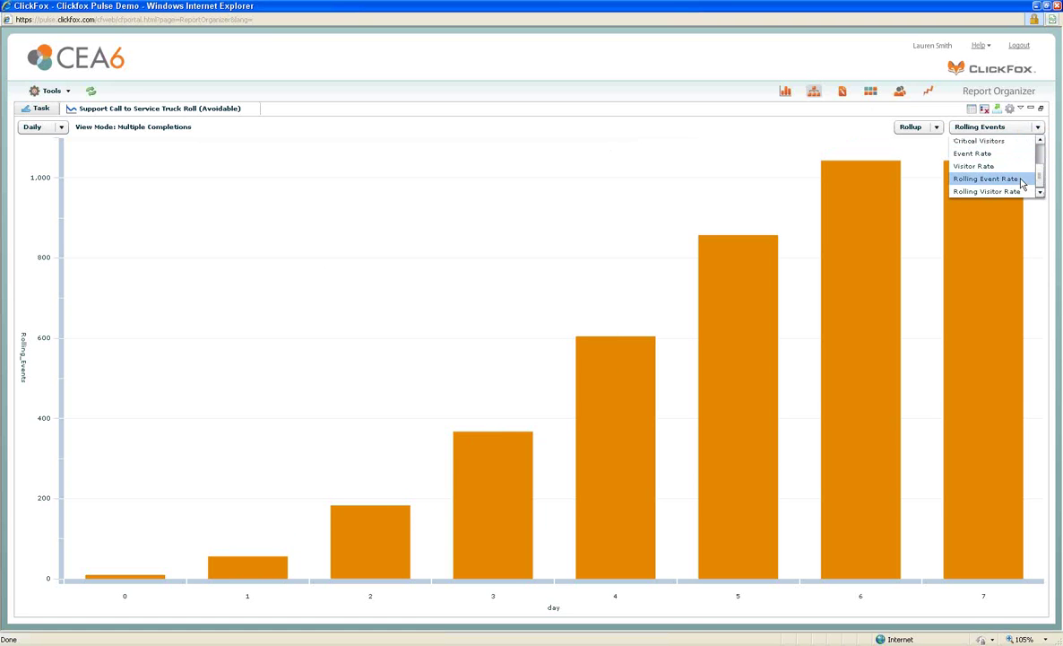
pyautogui.click(986, 178)
pyautogui.moveTo(996, 209)
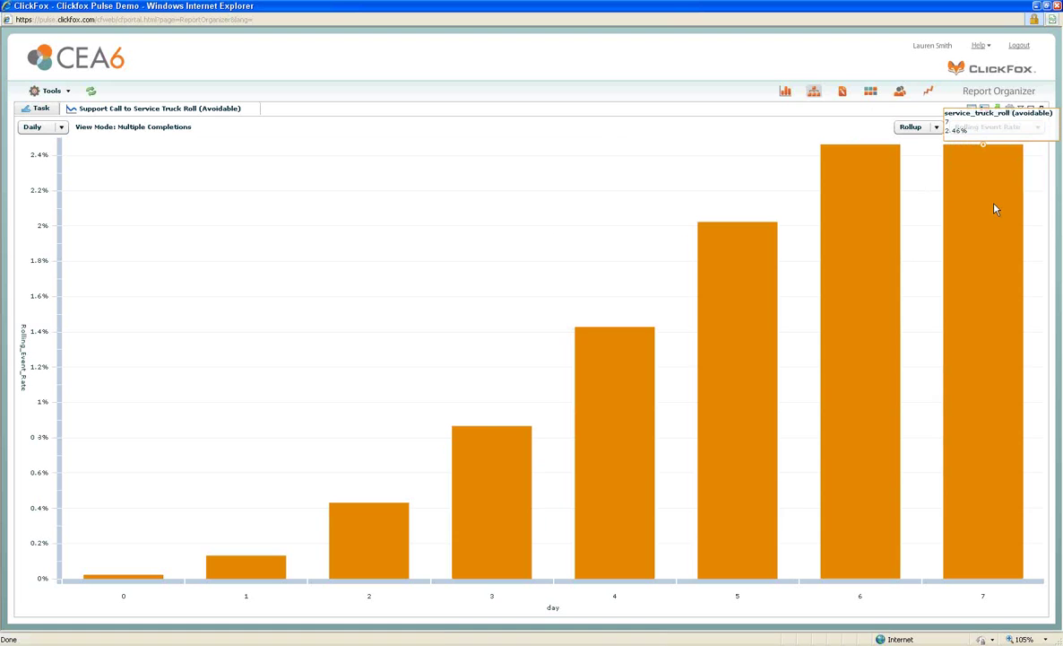
# Switch the chart back to Rolling Events, then restore the multi-panel layout
pyautogui.click(991, 127)
pyautogui.scroll(2, 999, 168)
pyautogui.click(998, 168)
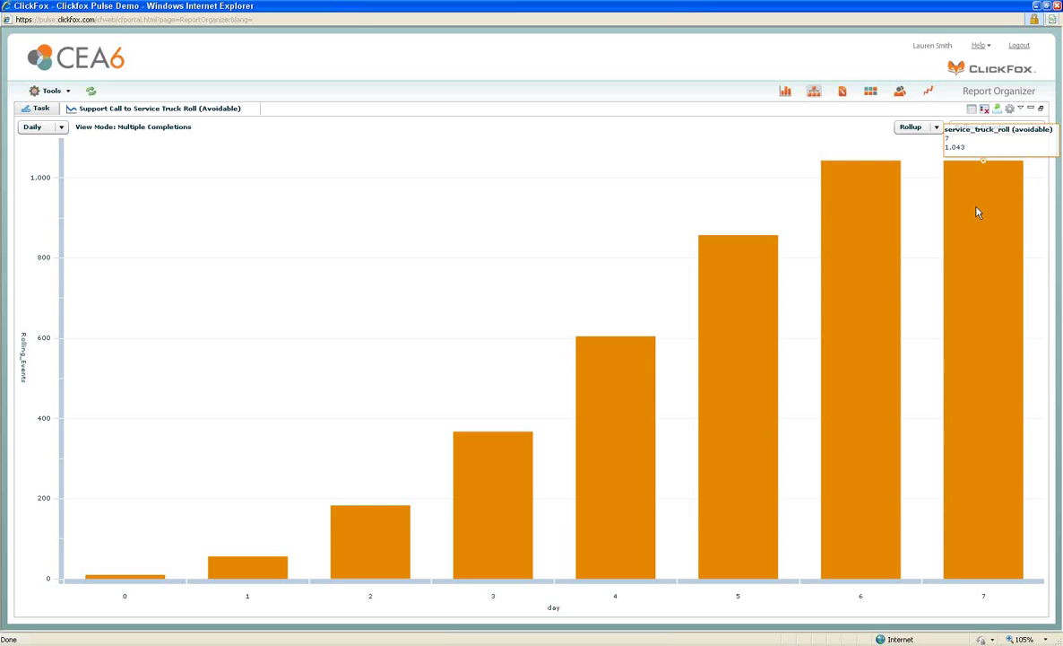
pyautogui.click(1041, 109)
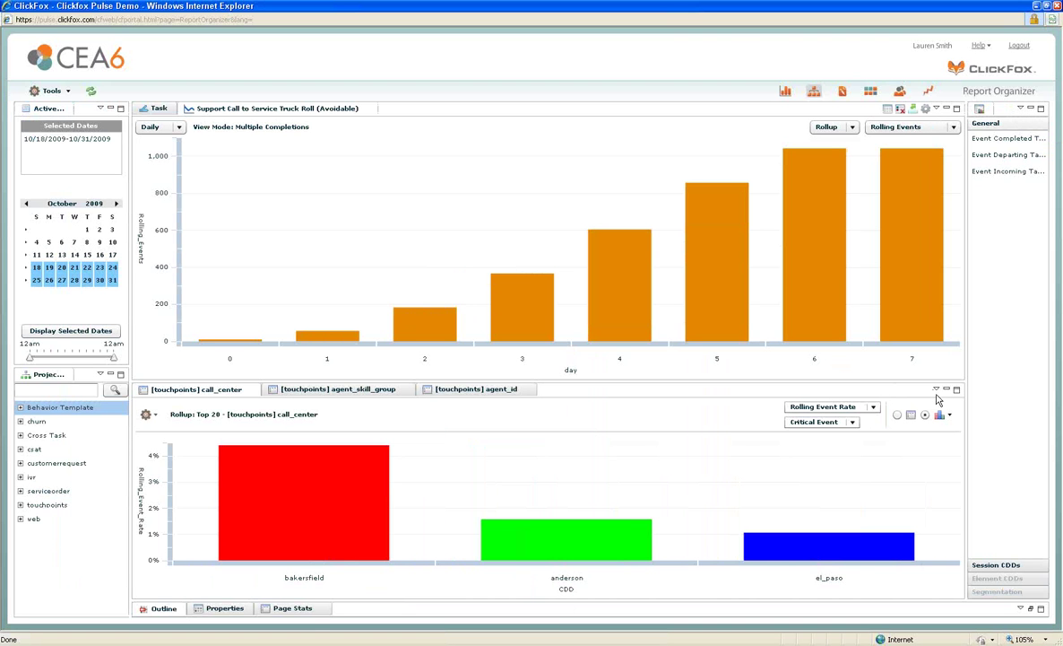
# Maximize the call_center rollup chart, where bakersfield leads at a 4.41% rolling event rate
pyautogui.click(957, 389)
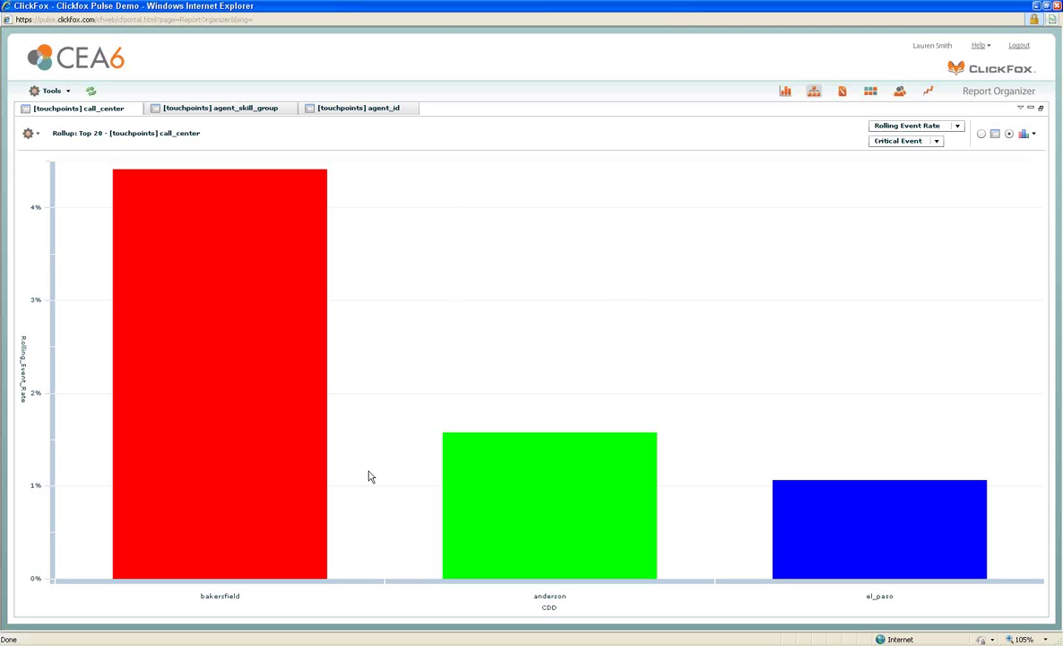
pyautogui.moveTo(861, 520)
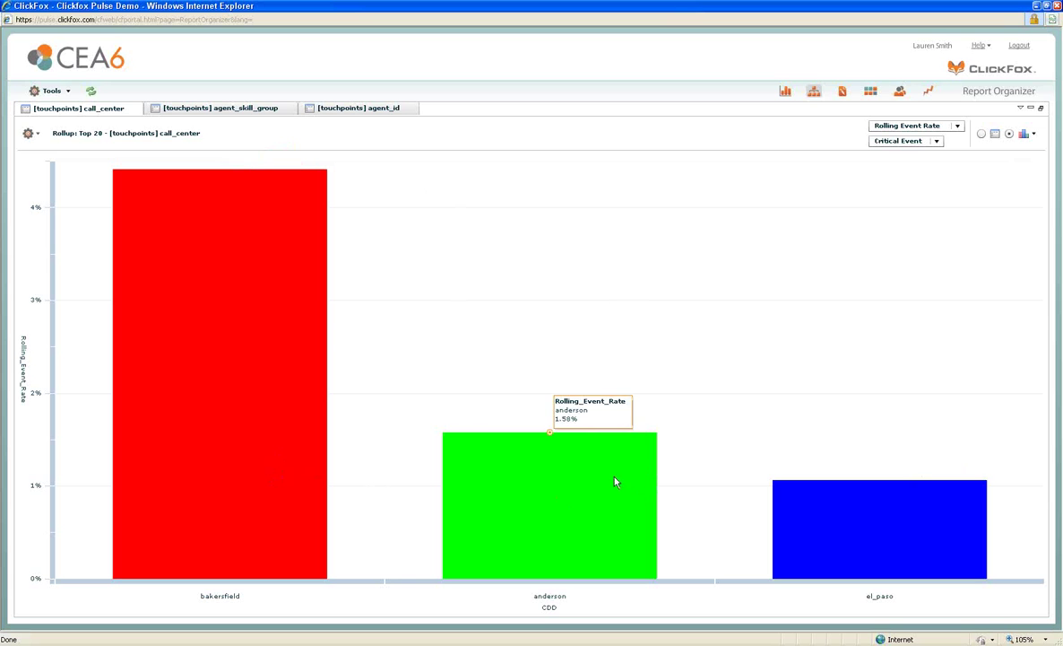
pyautogui.moveTo(273, 295)
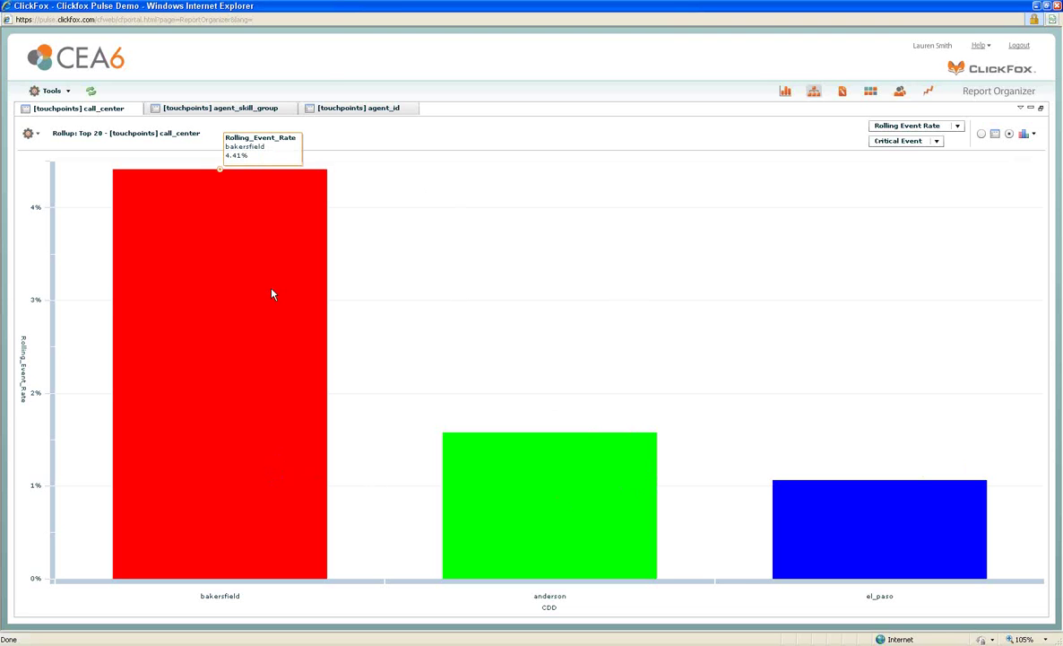
# Show the rollup by agent_skill_group: tier3 highest at 3.46%, tier1 lowest at 2.04%
pyautogui.click(240, 111)
pyautogui.moveTo(238, 340)
pyautogui.moveTo(925, 516)
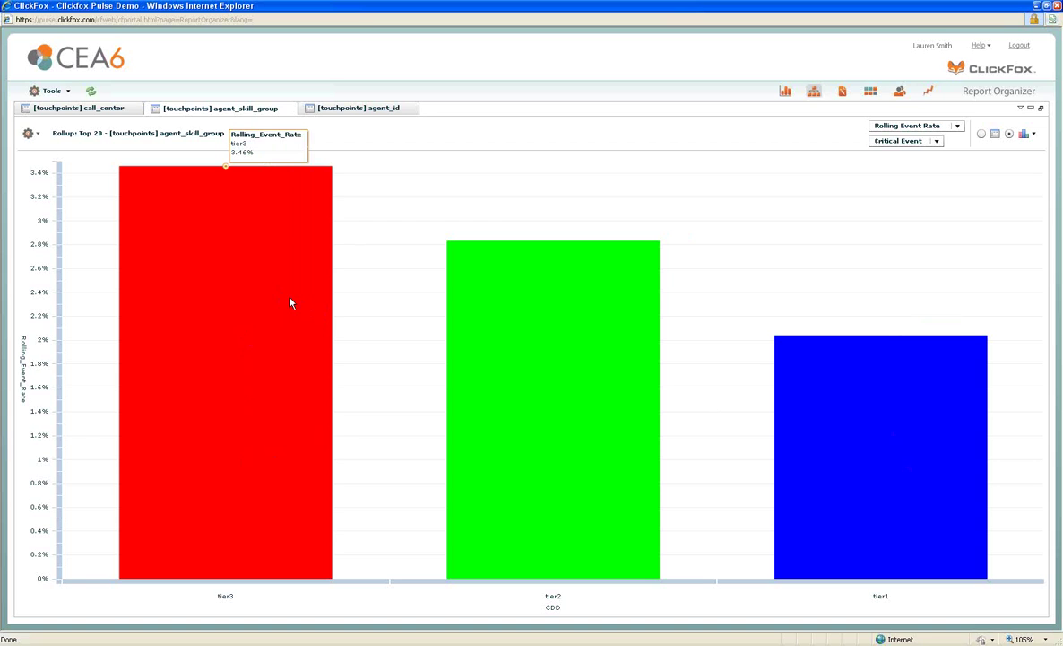
pyautogui.moveTo(831, 408)
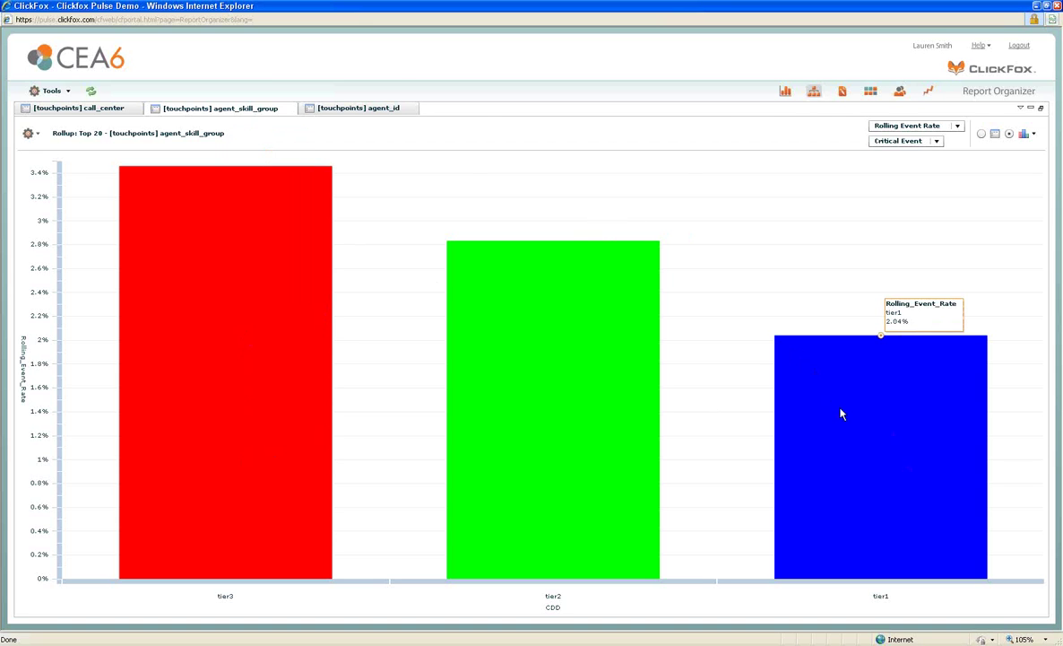
pyautogui.moveTo(285, 248)
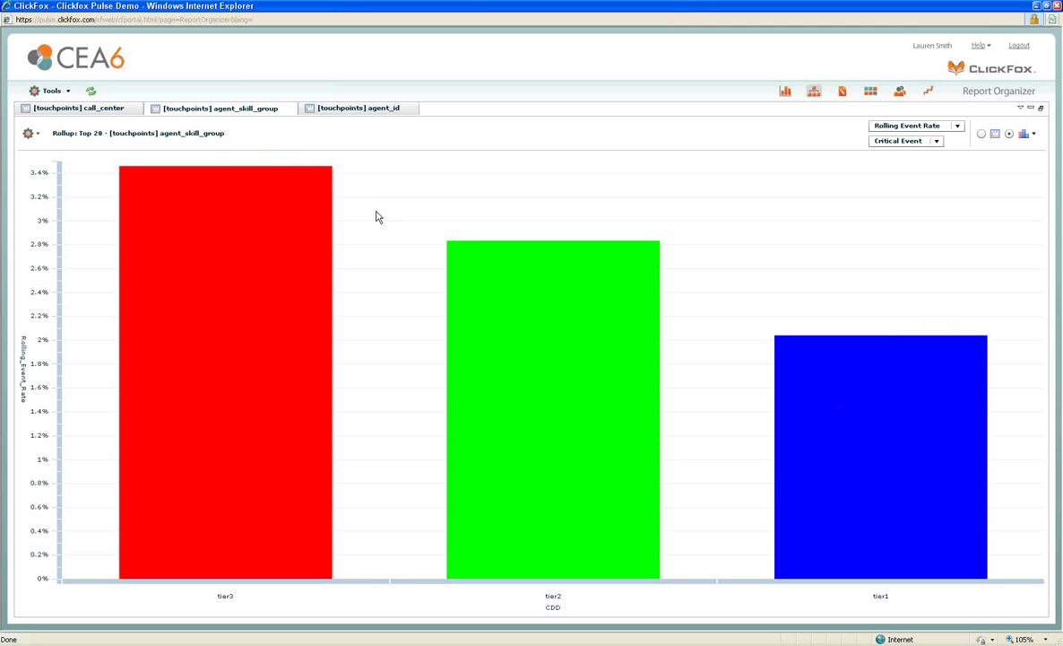
# View the Top 20 agent_id rollup table, select the leading agent row (25 events, 4.67%), and restore the layout
pyautogui.click(355, 109)
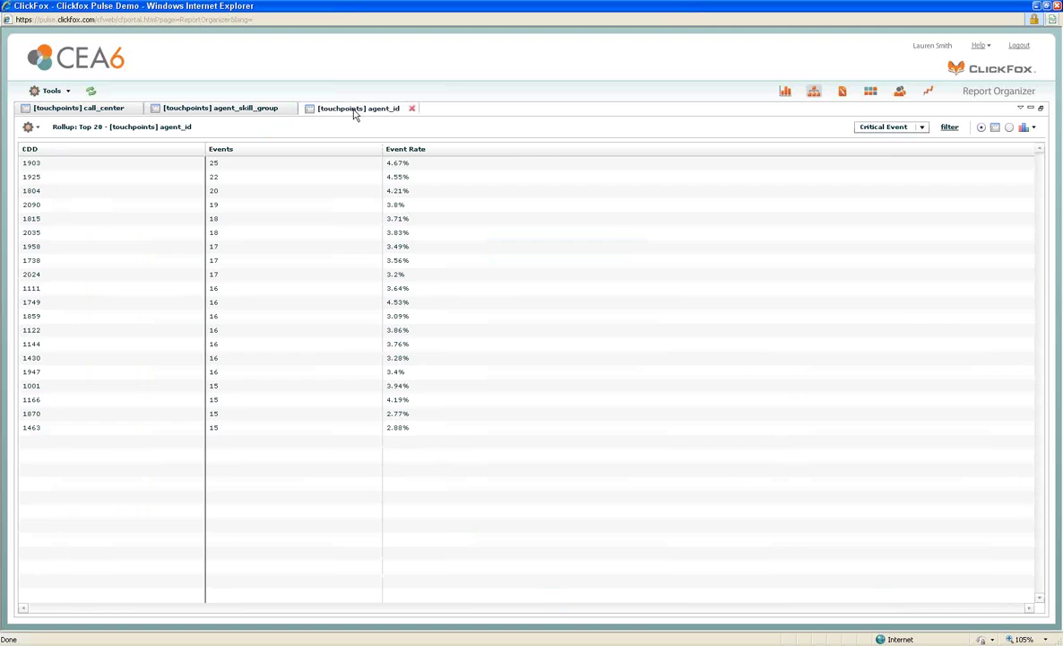
pyautogui.click(143, 165)
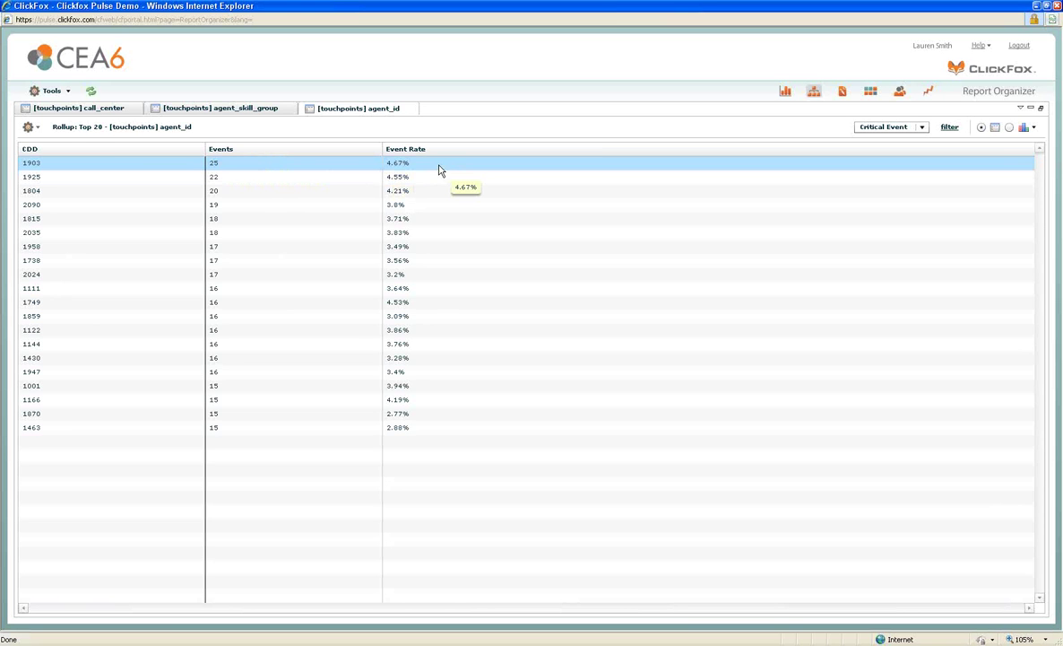
pyautogui.click(1041, 108)
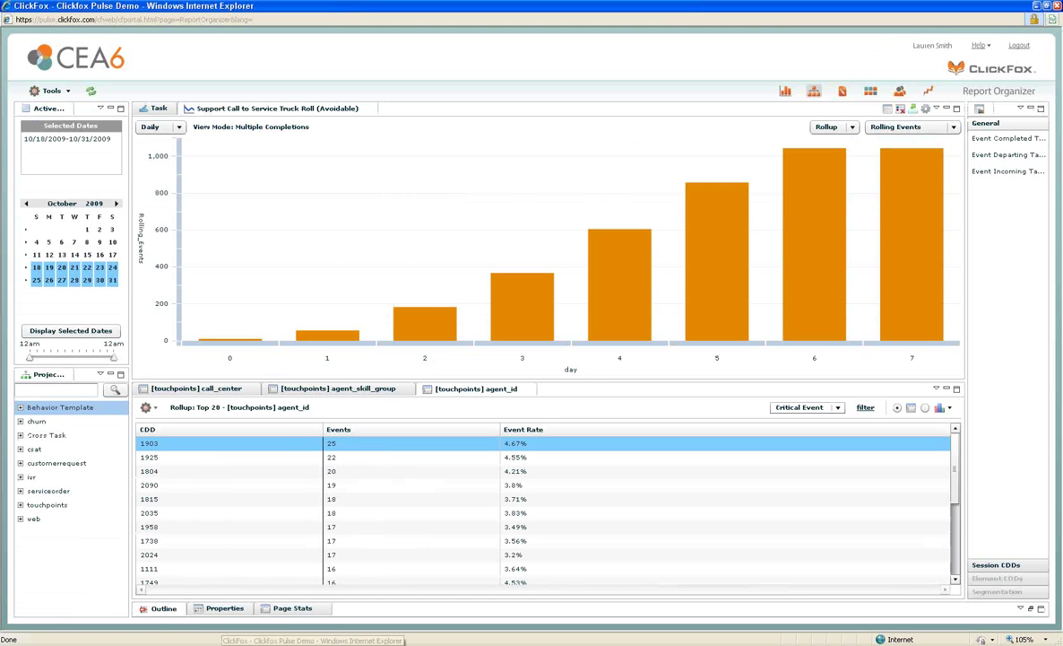